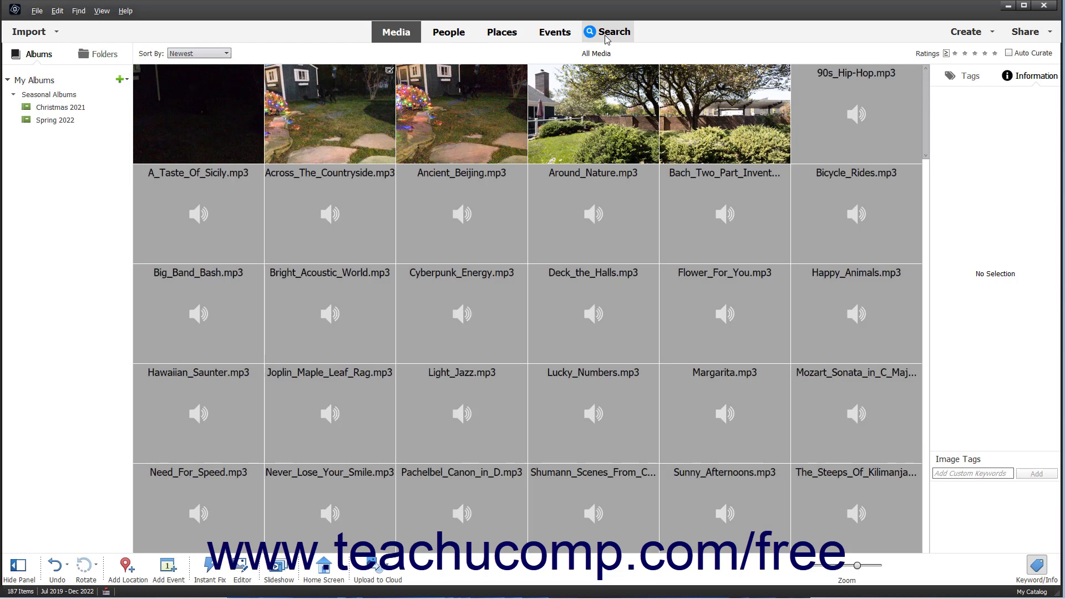
Step: Run a catalog search for 'dog', narrowing the grid to 32 dog photos
left_click(606, 34)
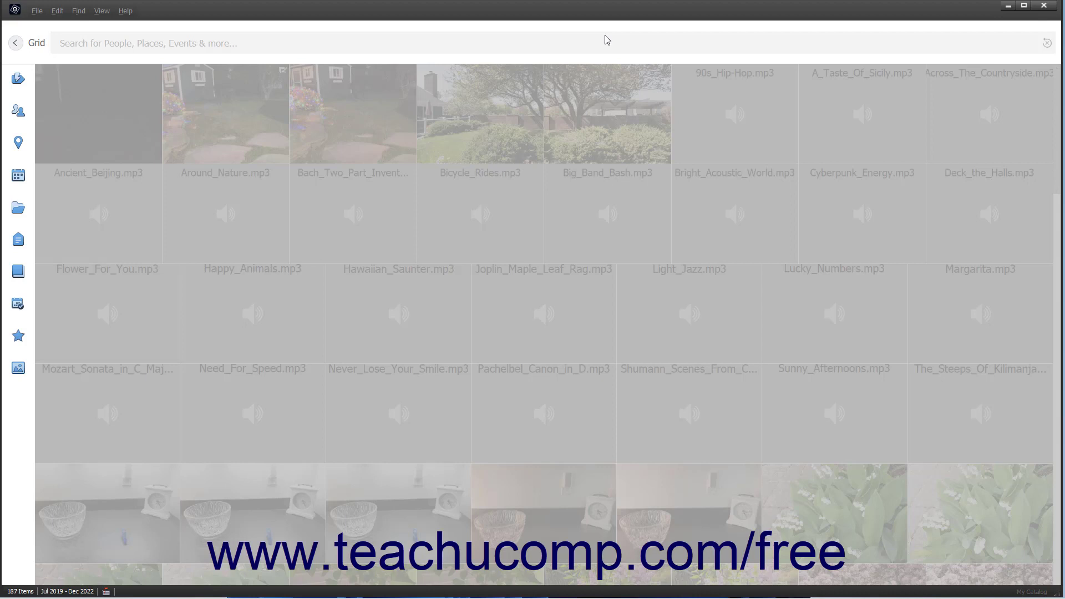
left_click(485, 43)
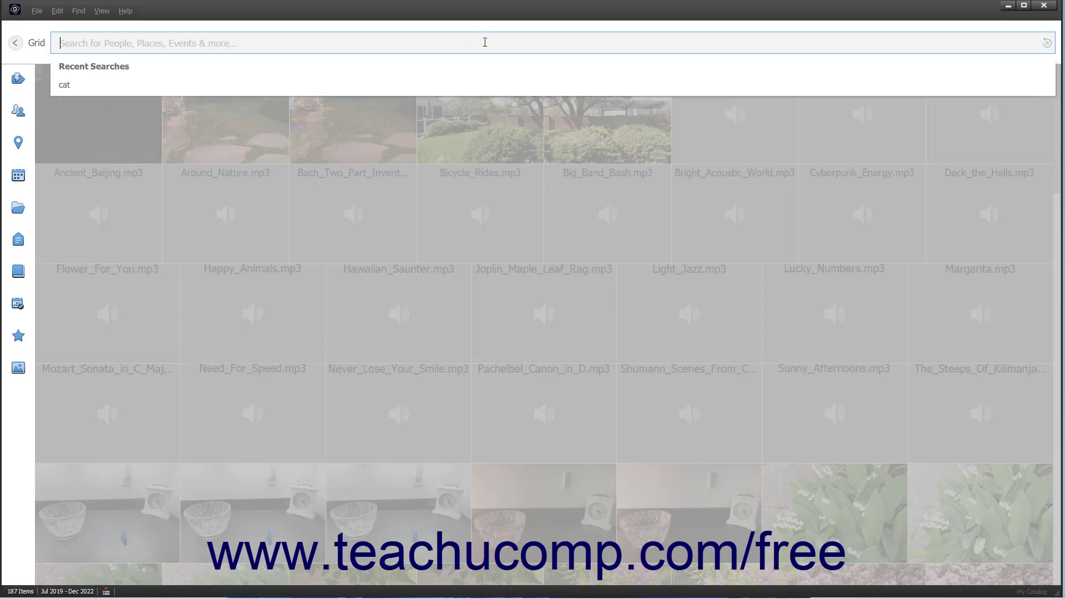
type("dog")
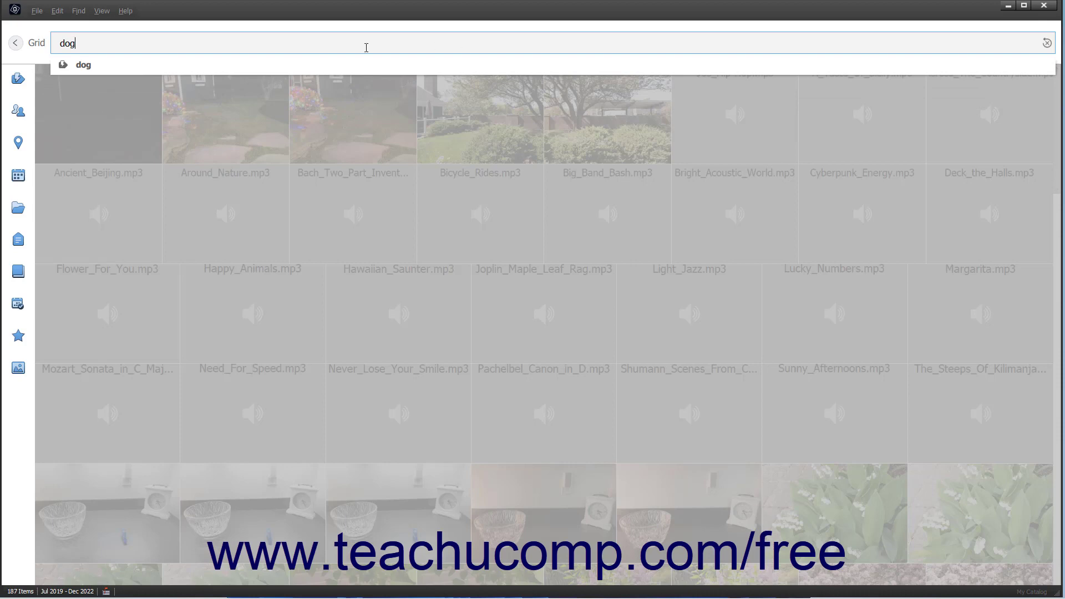
left_click(91, 65)
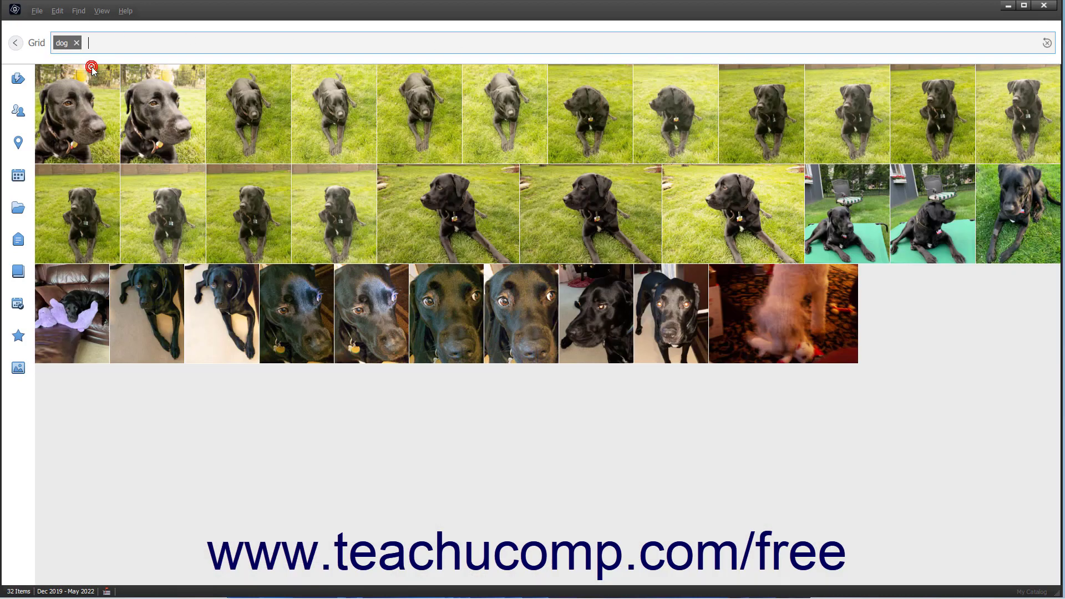
Step: Swap the dog search for the 'golden retriever' Smart Tag, leaving 6 photos
left_click(77, 43)
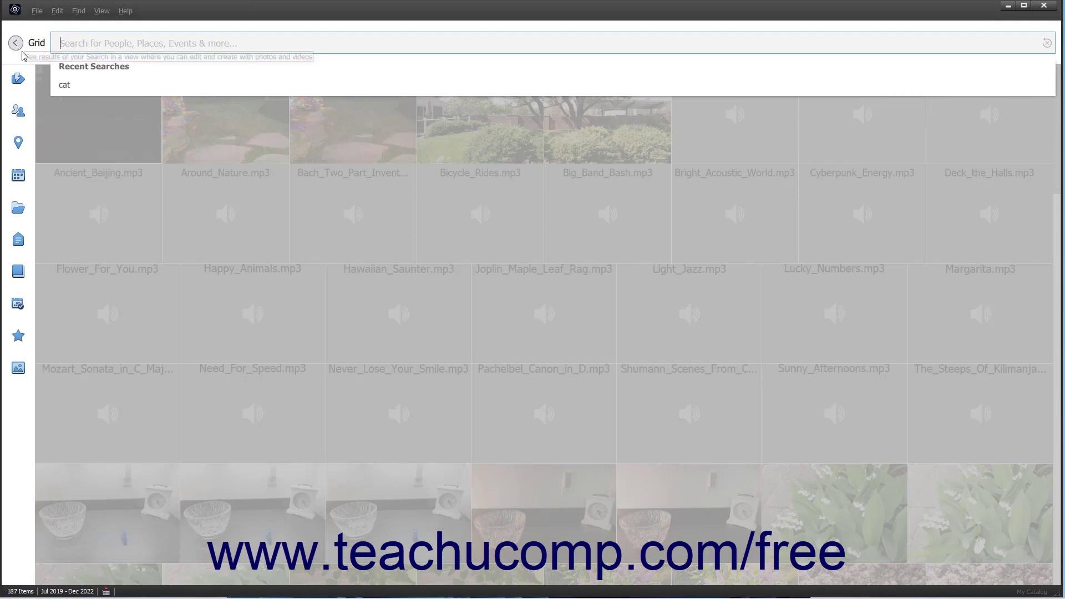
left_click(19, 81)
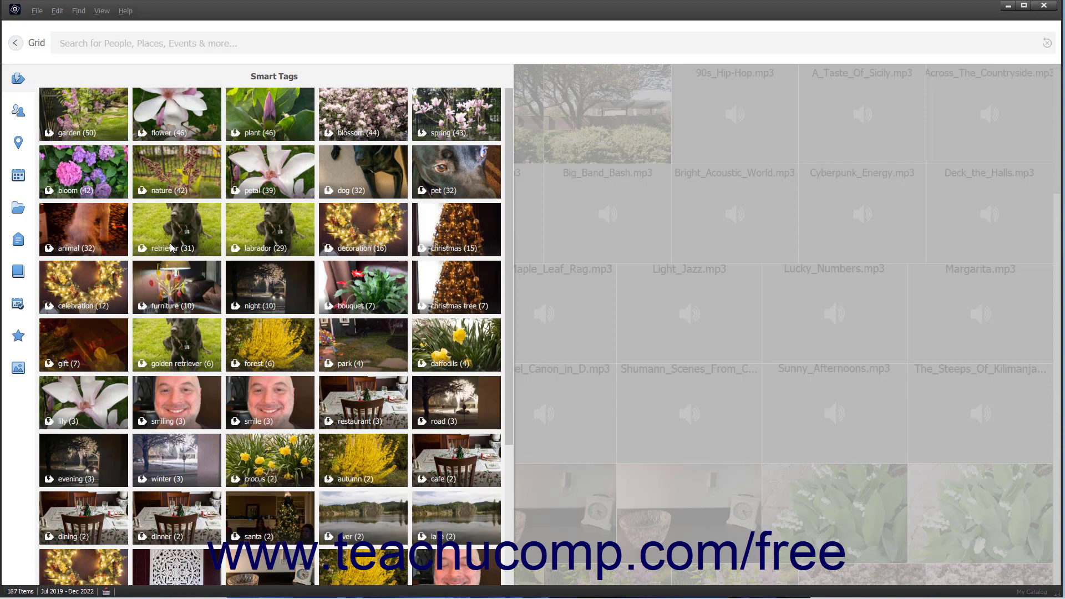
left_click(200, 356)
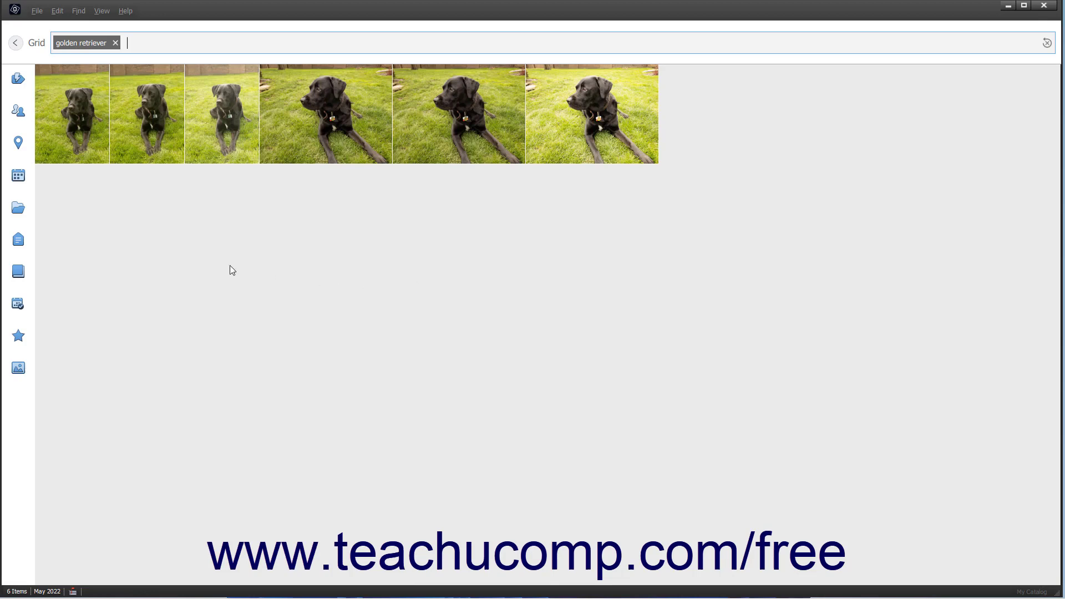
Step: Browse the Folders, Keywords, People, Places, Date, Albums, Events, Ratings and Media Types filters, ending on Smart Tags
mouse_move(18, 201)
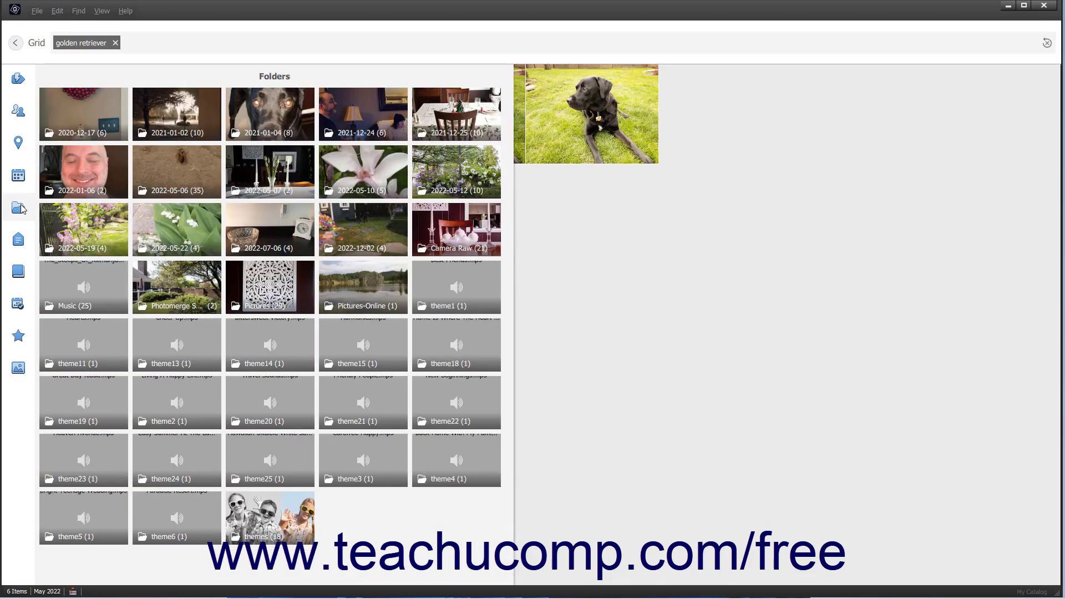
mouse_move(20, 243)
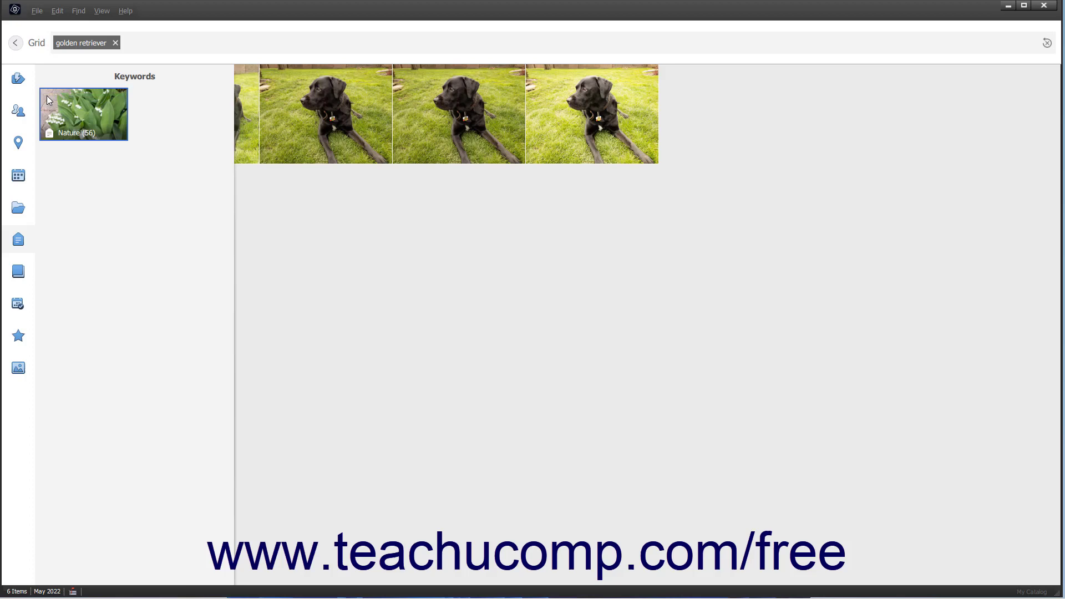
mouse_move(18, 84)
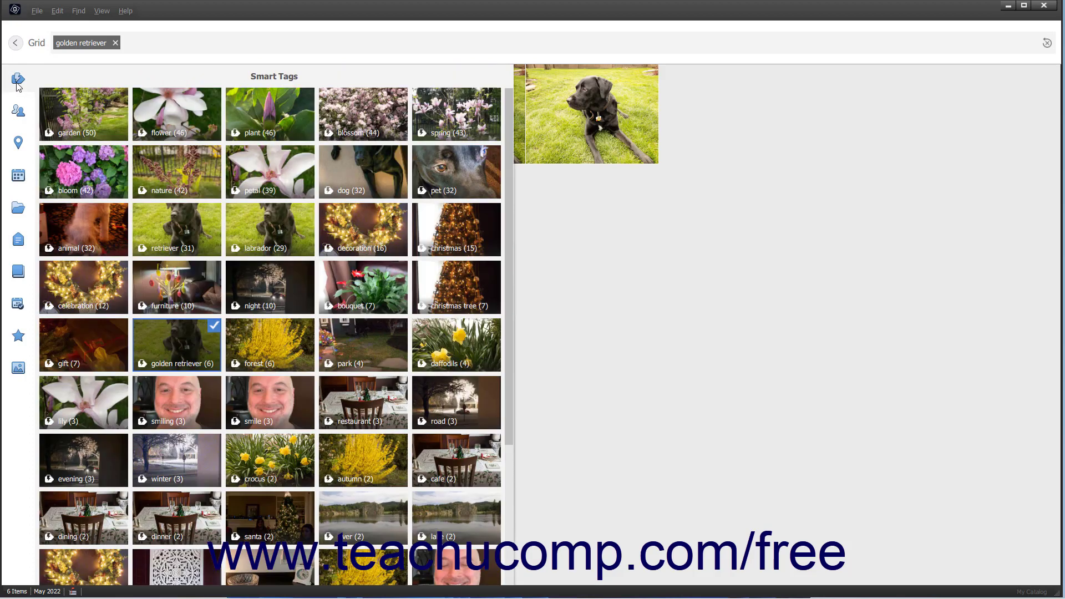
mouse_move(22, 112)
mouse_move(20, 143)
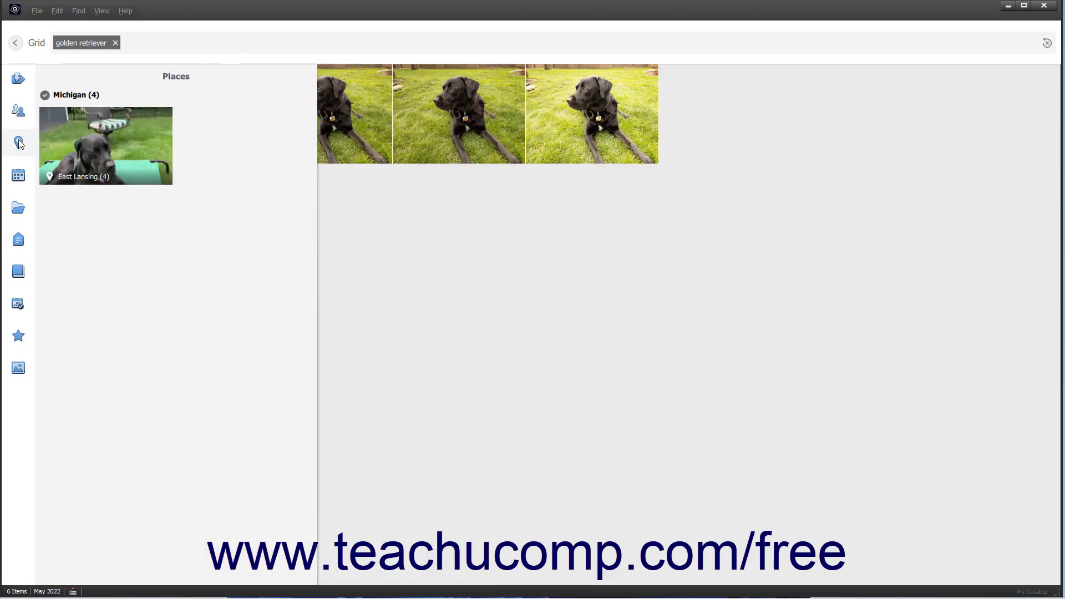
mouse_move(19, 176)
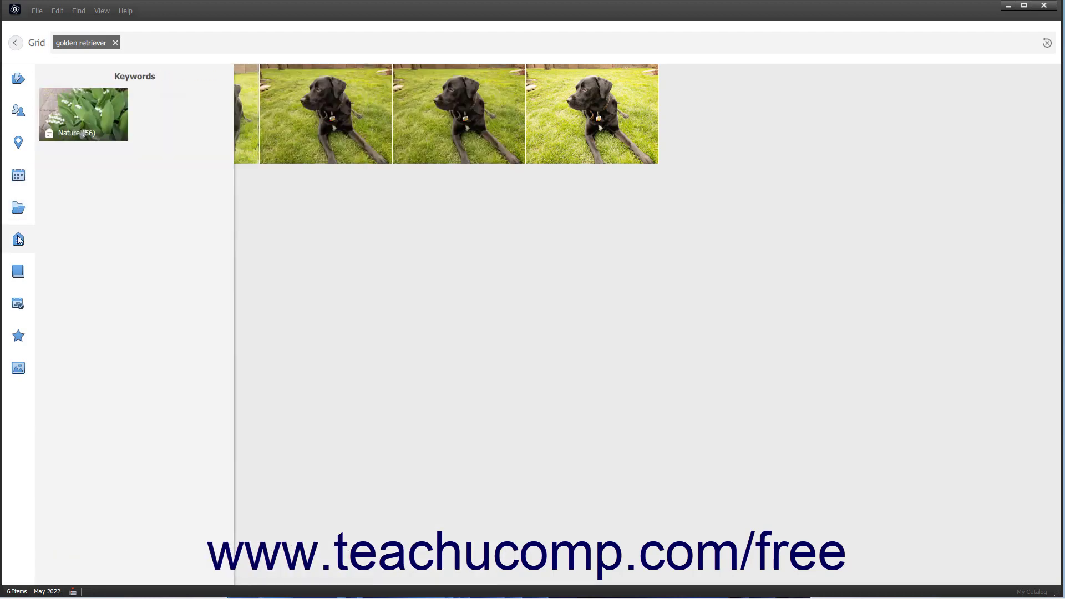
mouse_move(19, 274)
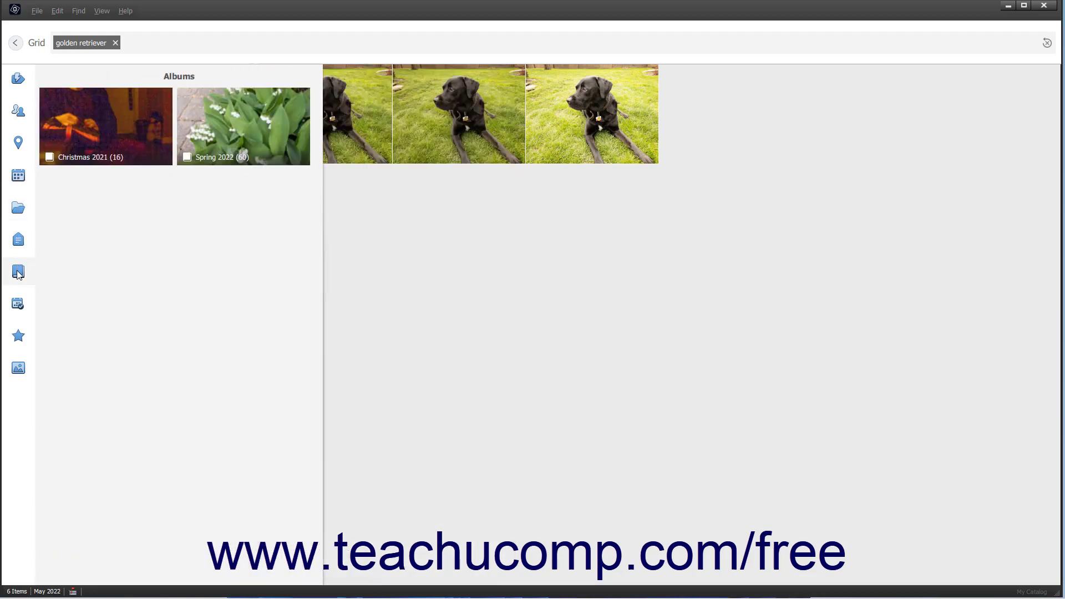
mouse_move(18, 307)
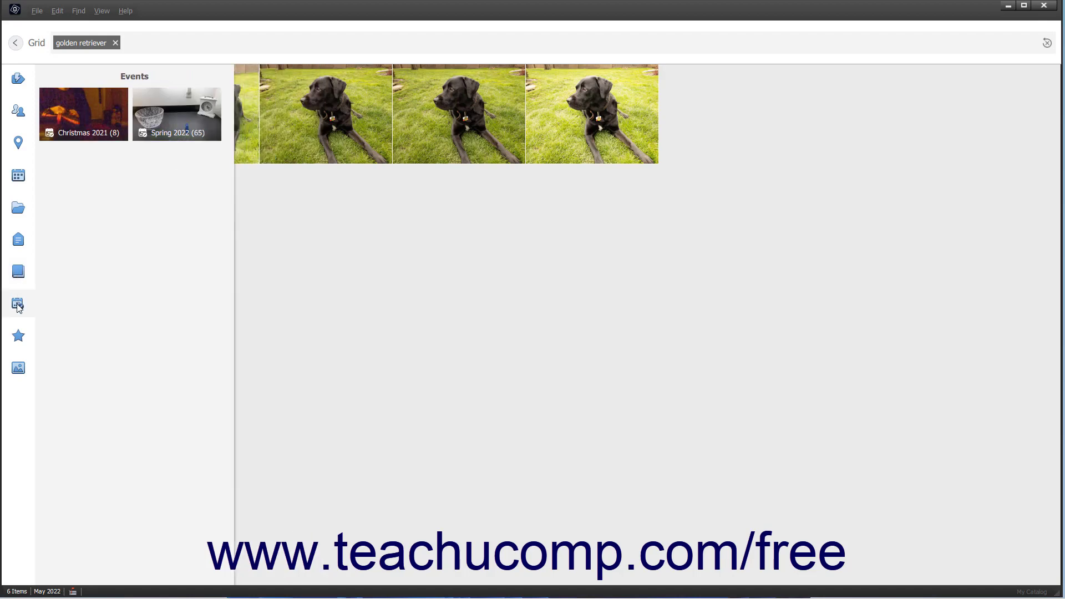
mouse_move(18, 337)
mouse_move(19, 370)
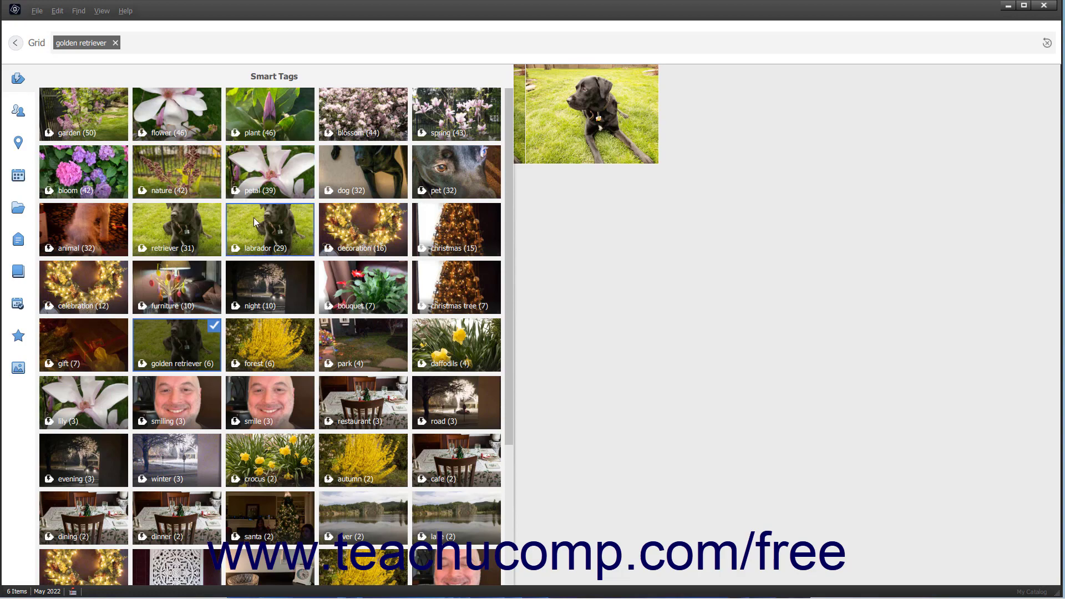
Step: Add the 'cat' Smart Tag and drop 'golden retriever', leaving the single Dec 2019 cat photo
scroll(268, 246, "down", 2)
scroll(267, 242, "down", 1)
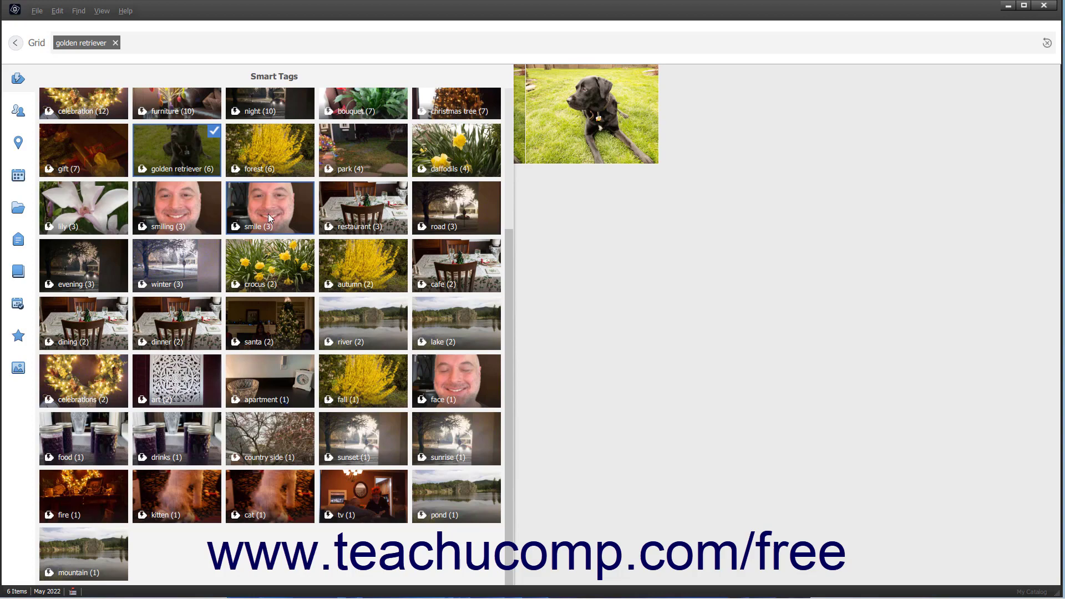
left_click(266, 491)
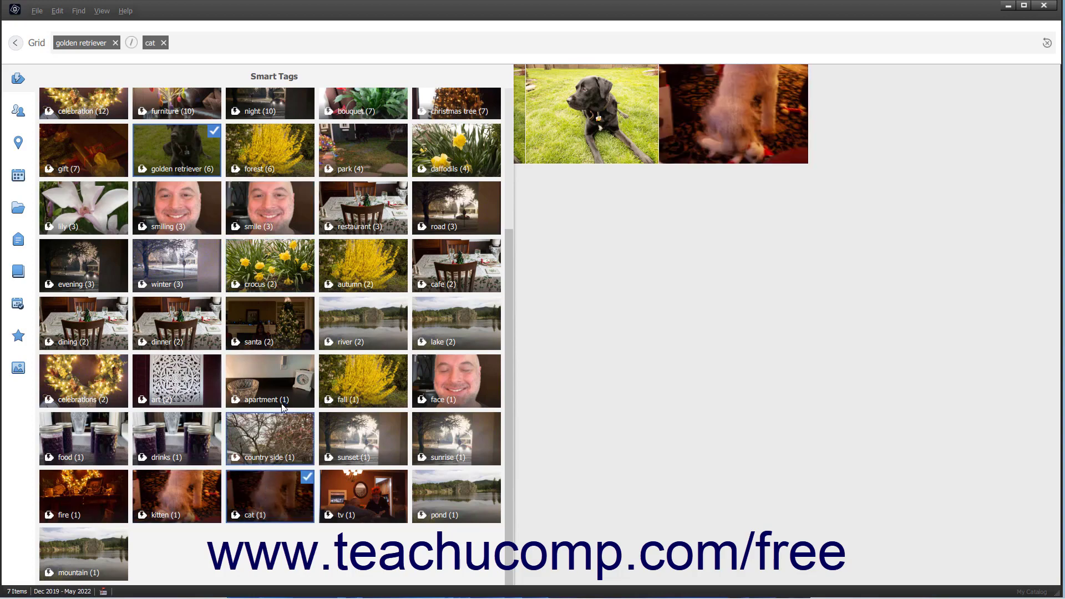
left_click(664, 322)
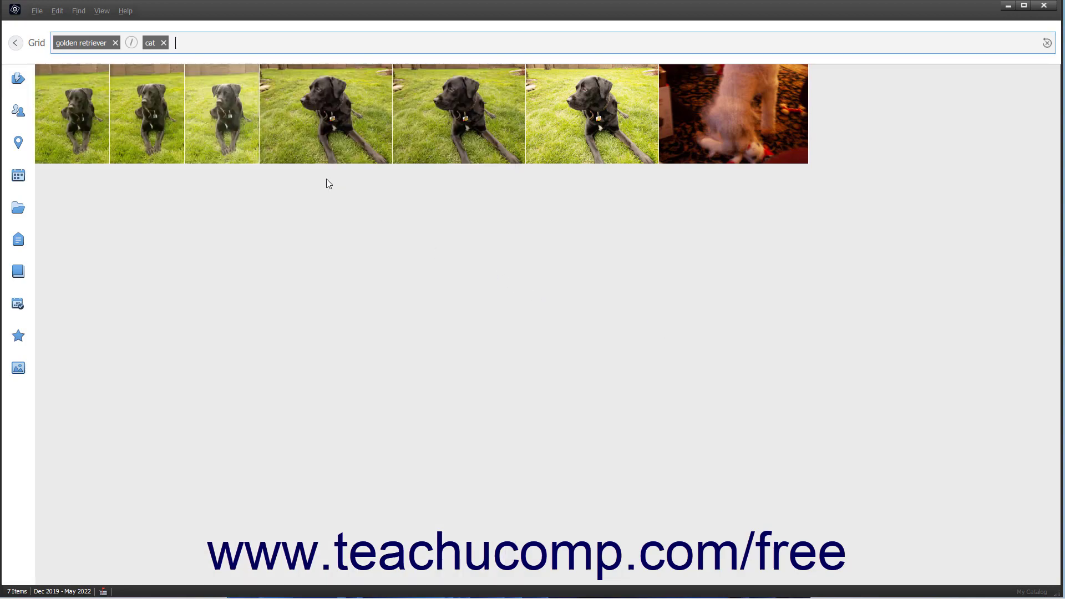
left_click(114, 42)
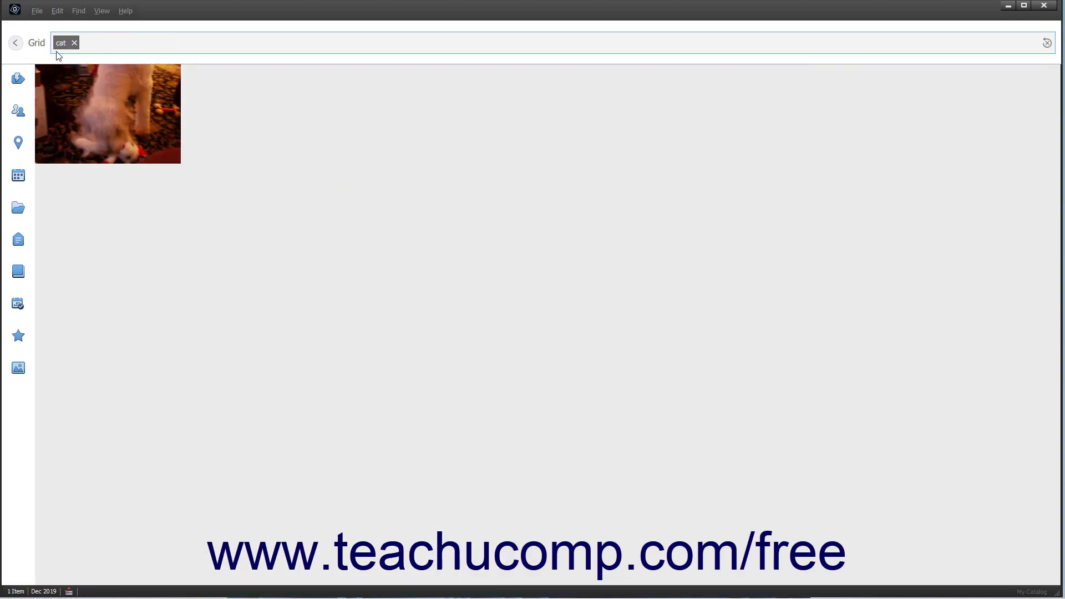
Step: Remove the 'cat' Smart Tag from photo IMG_3308.CR2
left_click(16, 44)
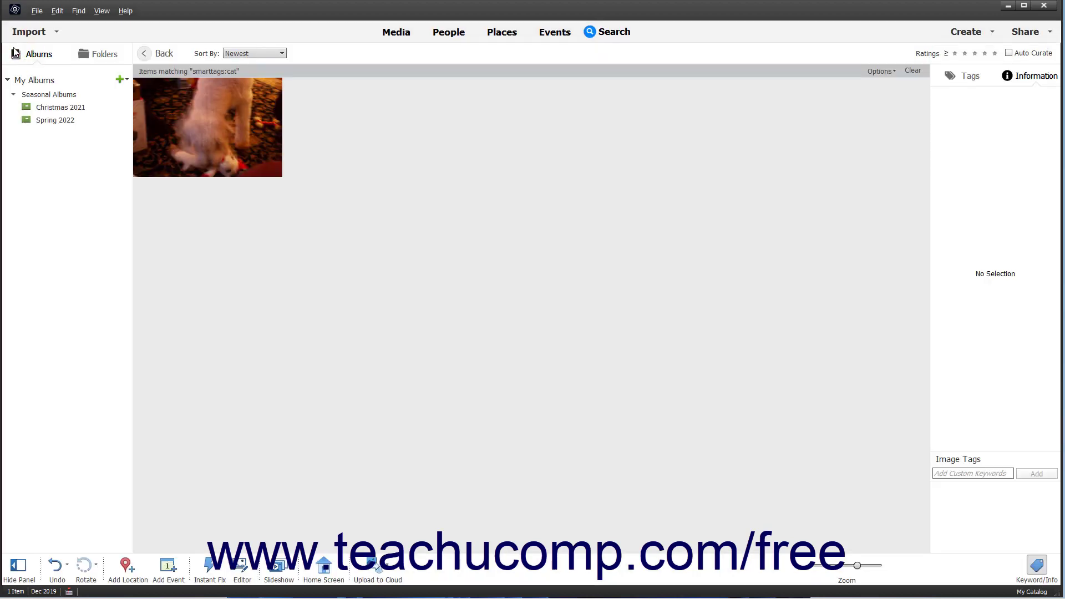
right_click(220, 127)
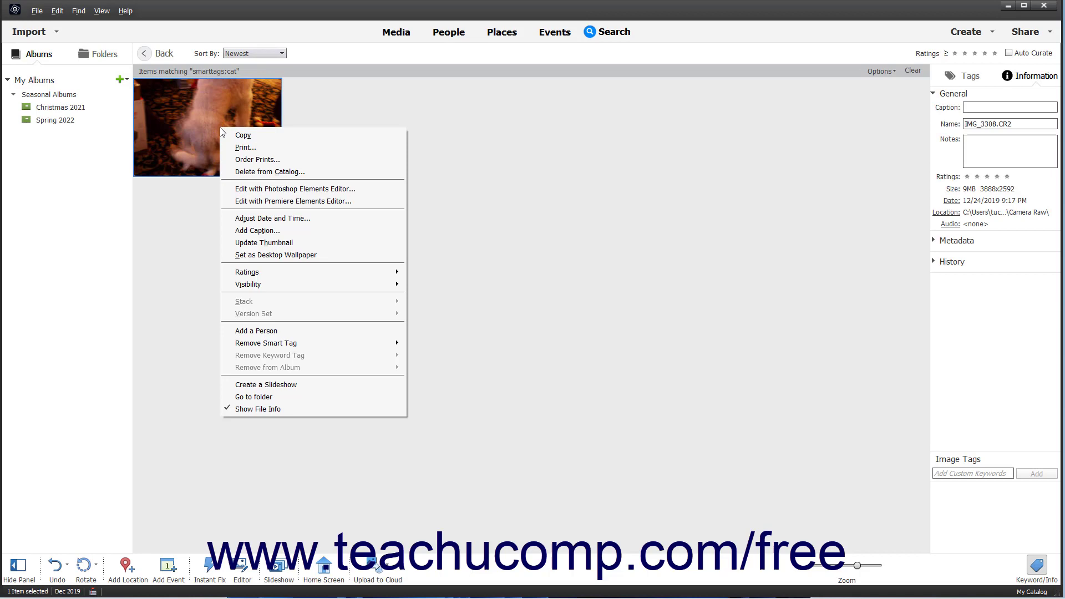
mouse_move(313, 344)
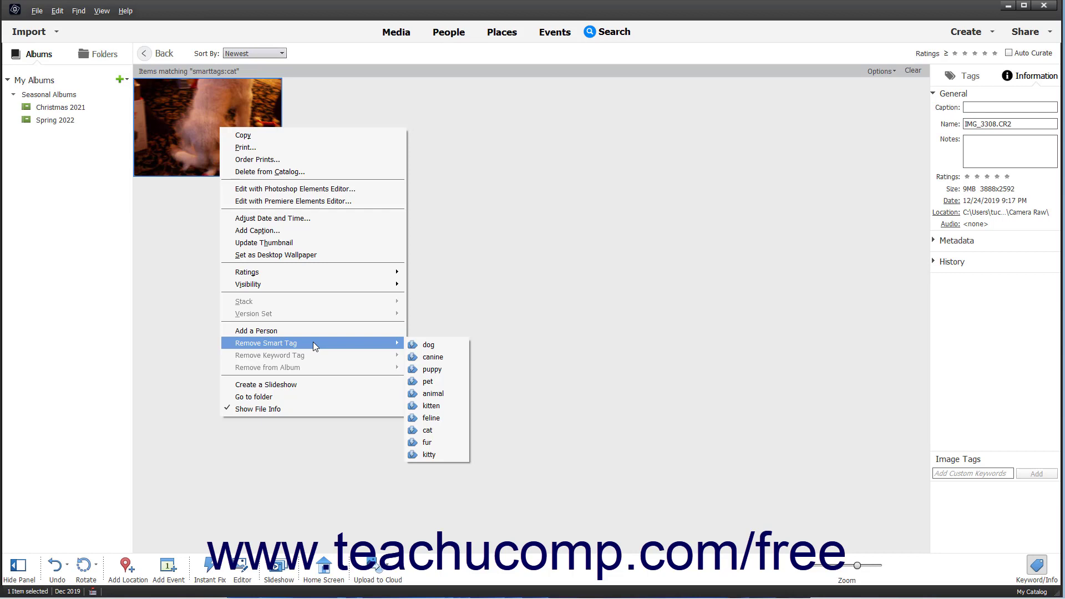
left_click(427, 432)
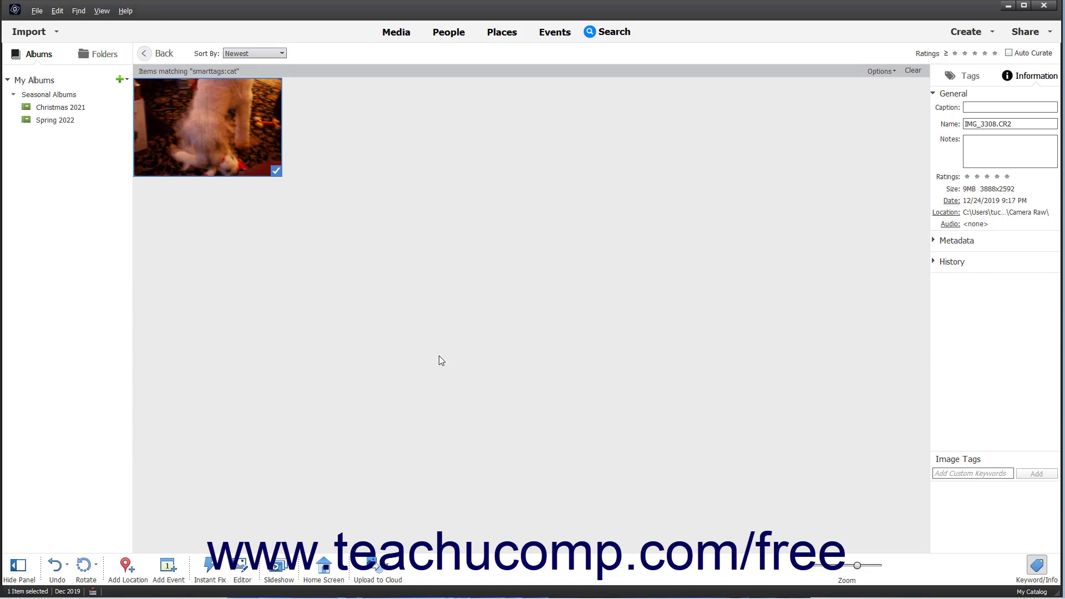
Step: Review the Media-Analysis preferences without changes, then return to All Media showing 187 items
left_click(60, 11)
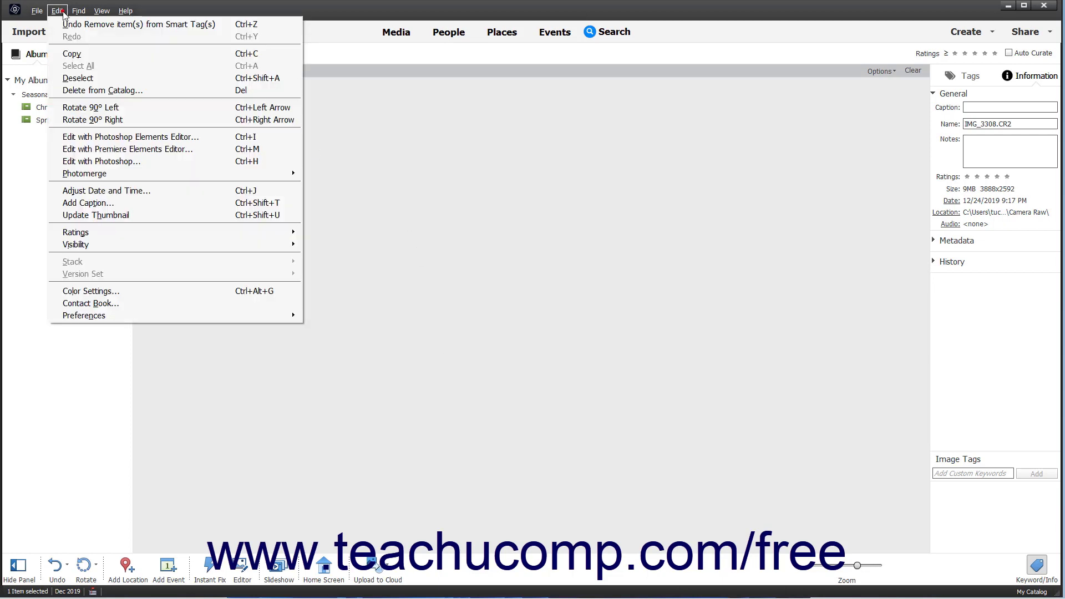
mouse_move(165, 313)
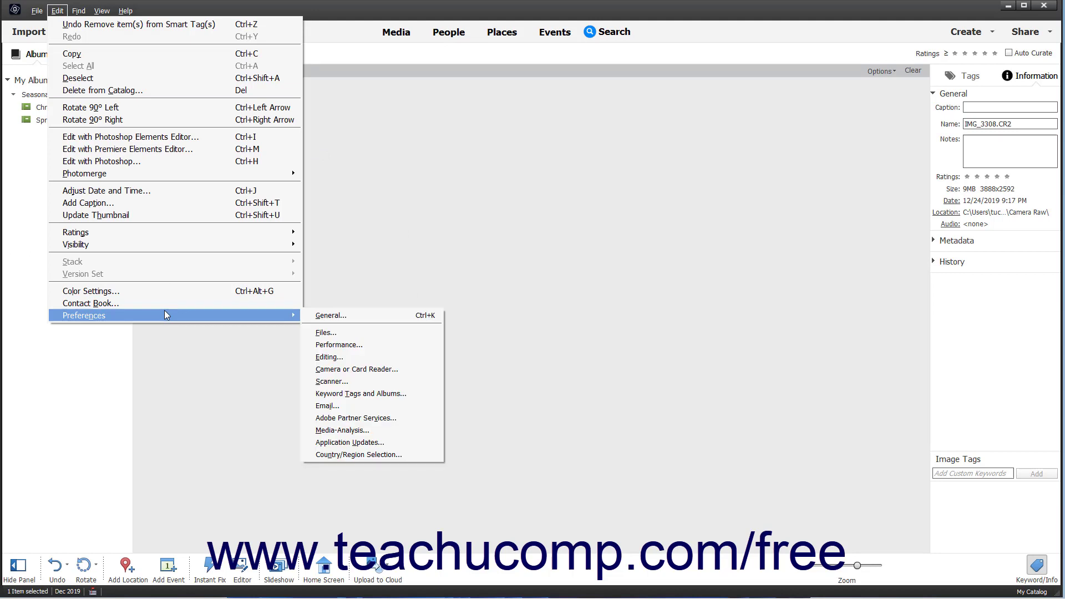
left_click(363, 431)
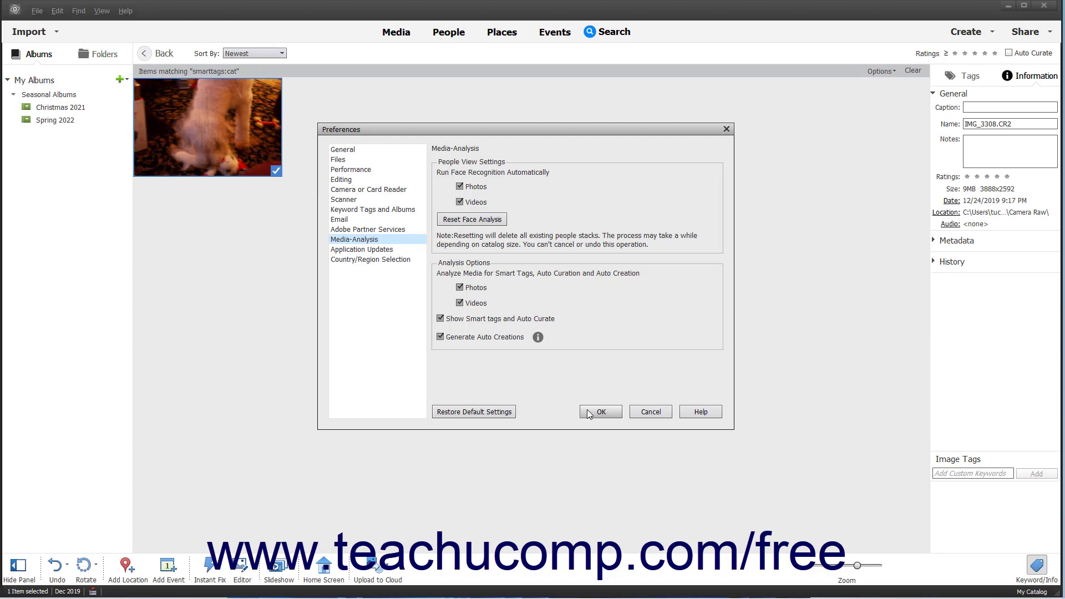
left_click(668, 414)
left_click(144, 54)
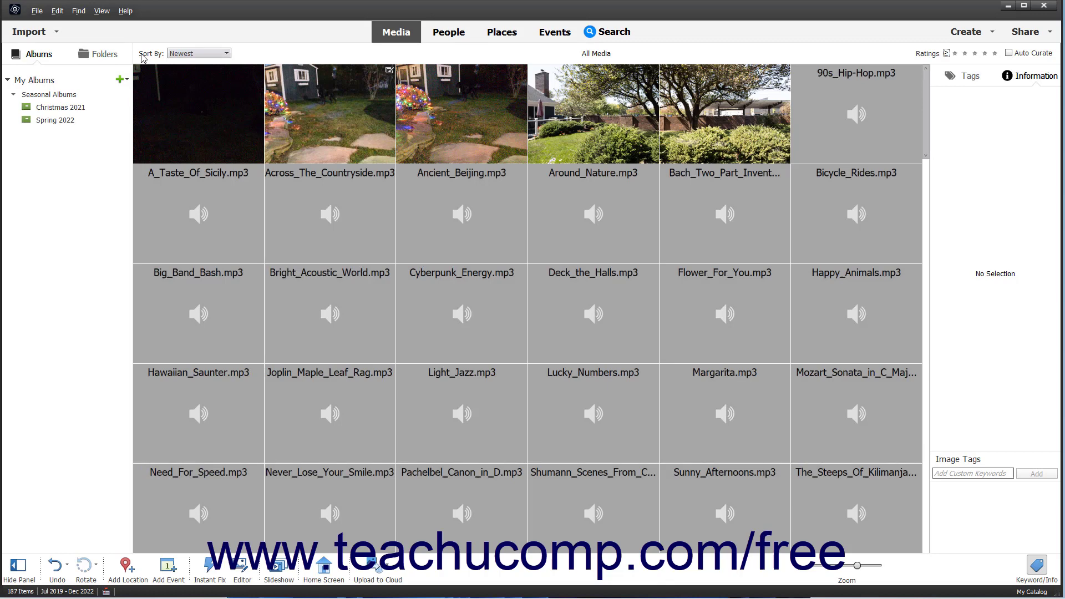
Step: Filter the grid by the Nature keyword tag (56 items), then clear it back to 187 items
left_click(972, 78)
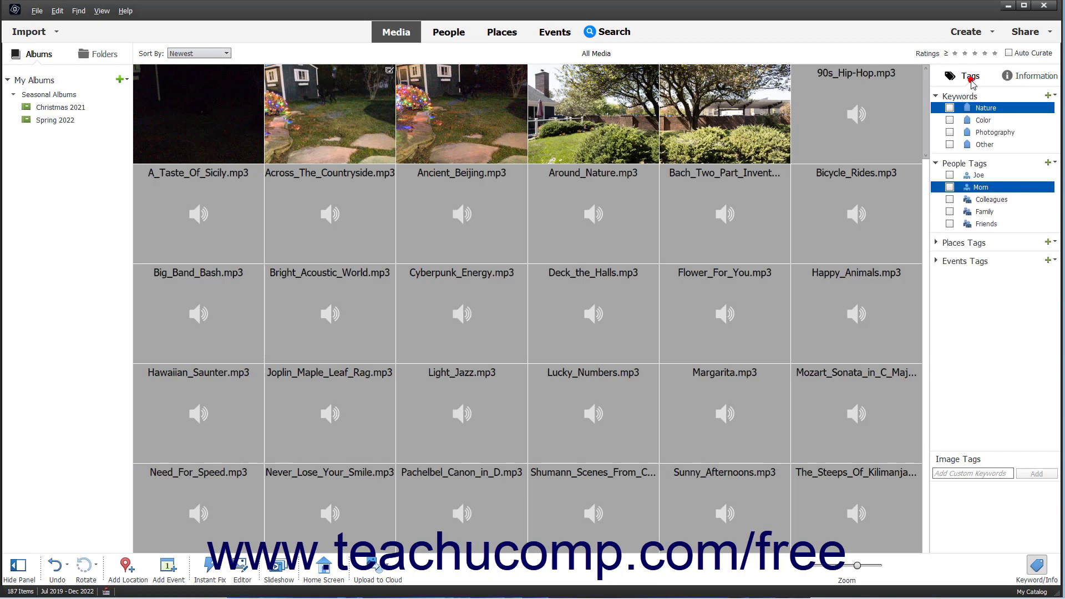
left_click(950, 109)
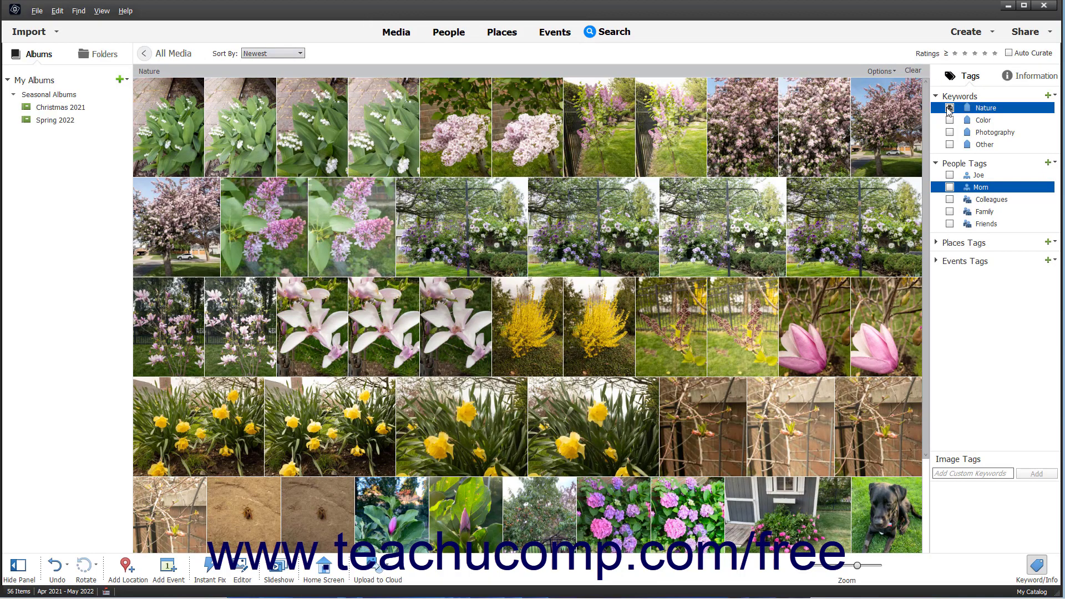
scroll(749, 202, "down", 2)
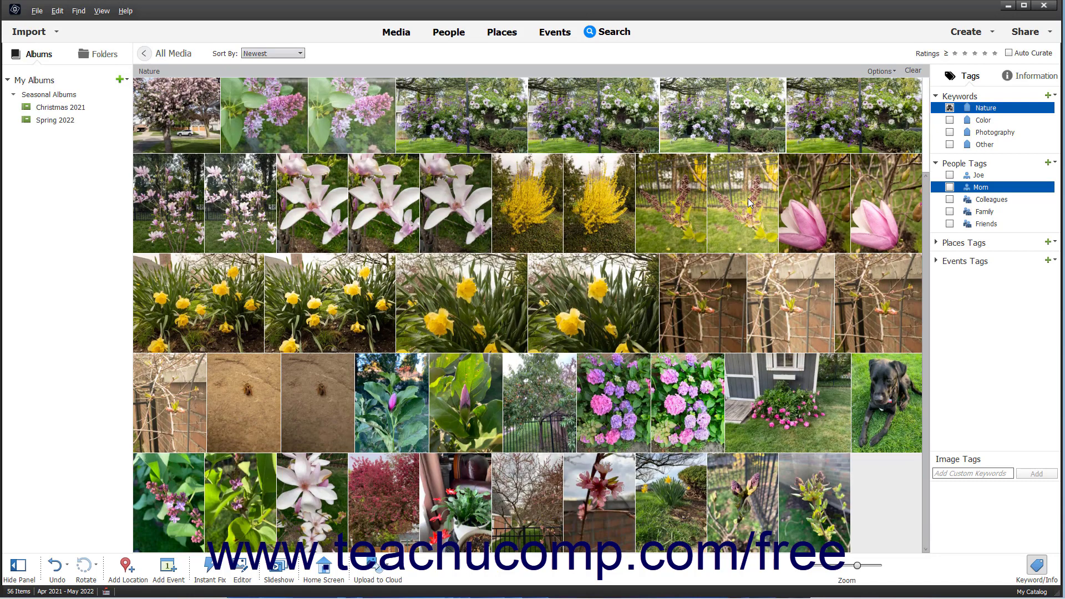
scroll(749, 202, "up", 2)
scroll(749, 202, "up", 1)
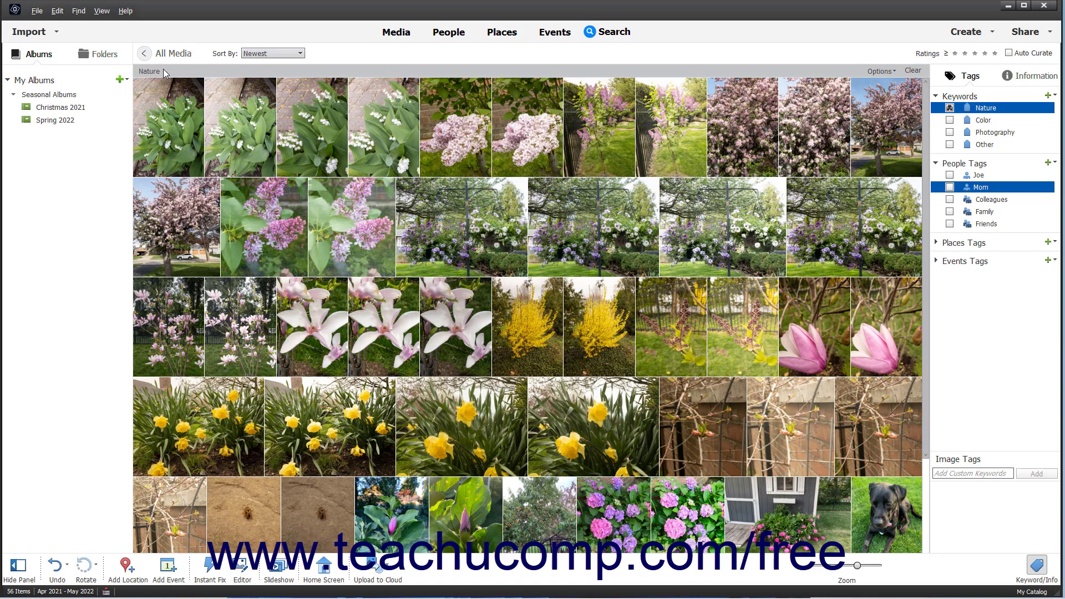
left_click(914, 71)
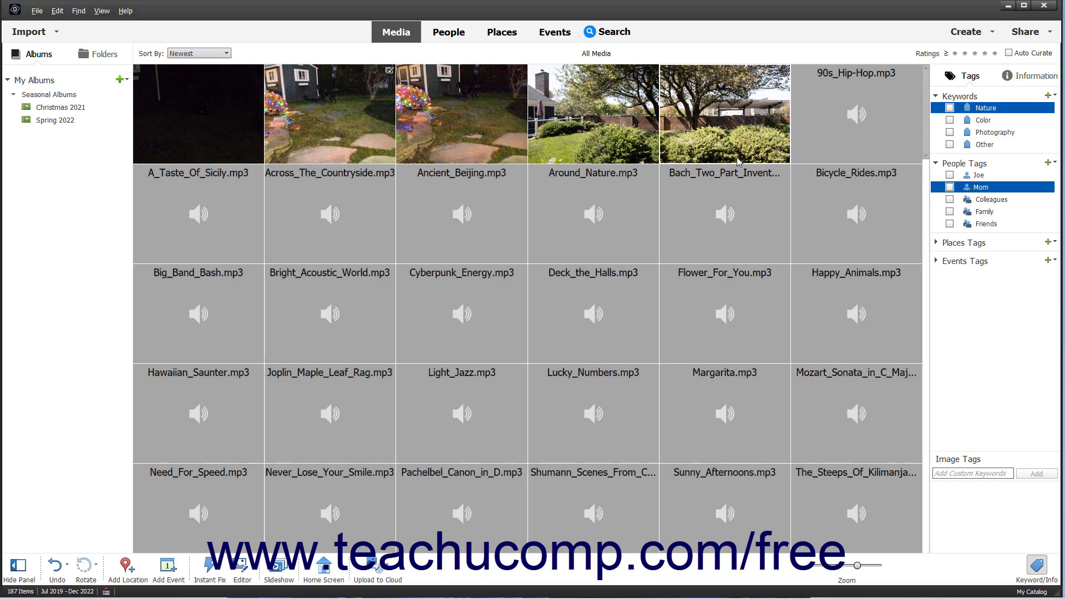
left_click(946, 53)
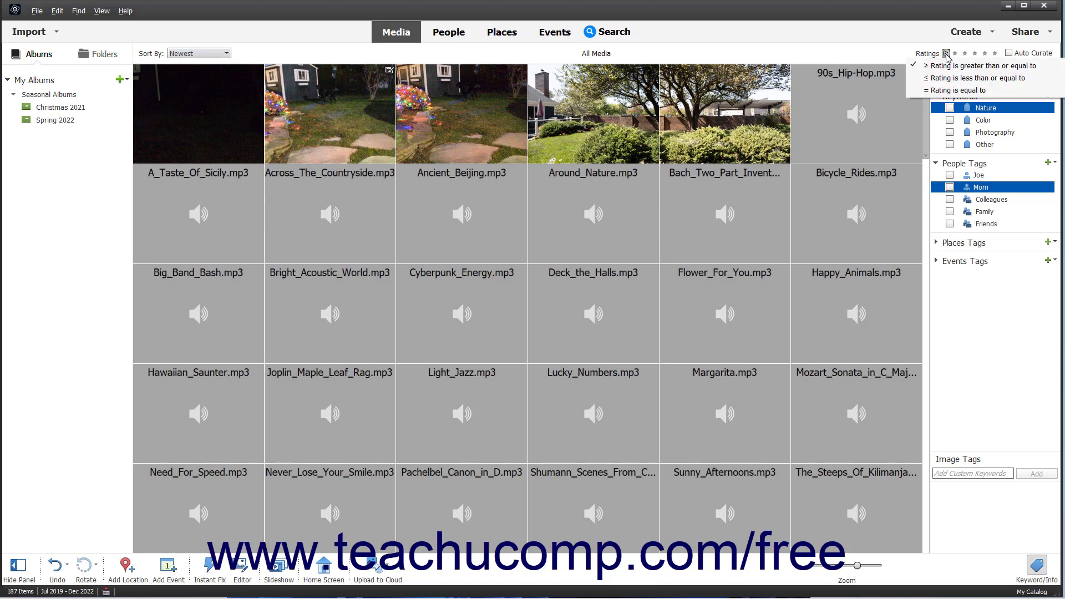
left_click(947, 68)
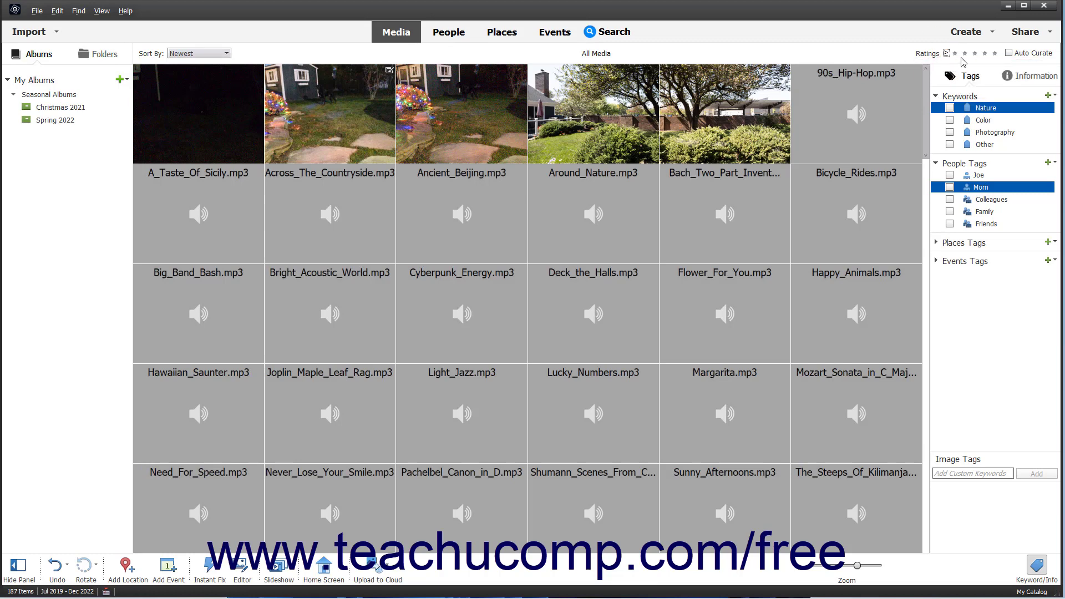
left_click(957, 54)
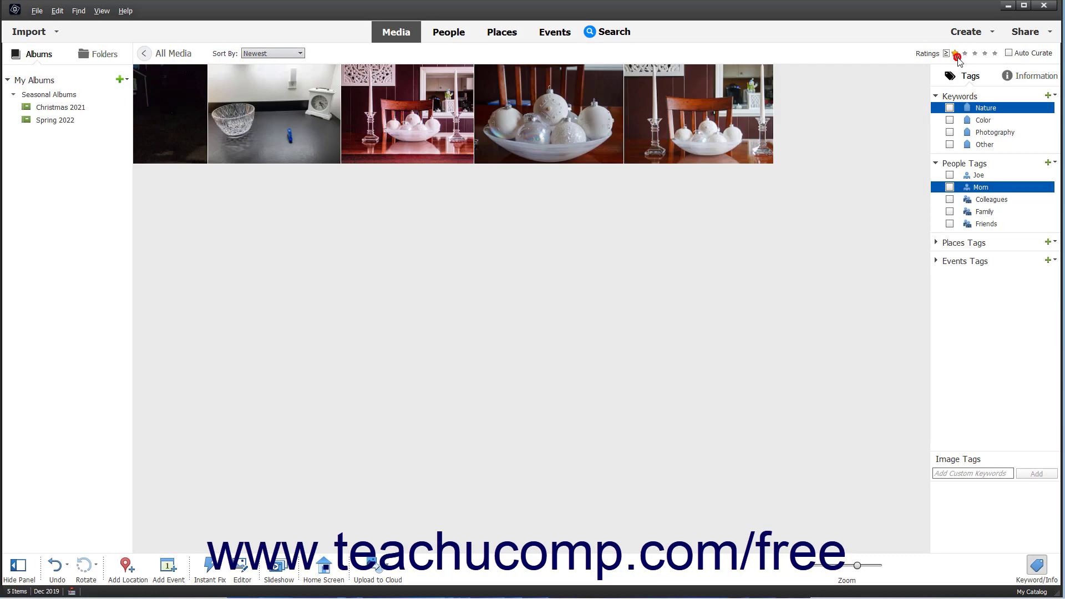
left_click(171, 53)
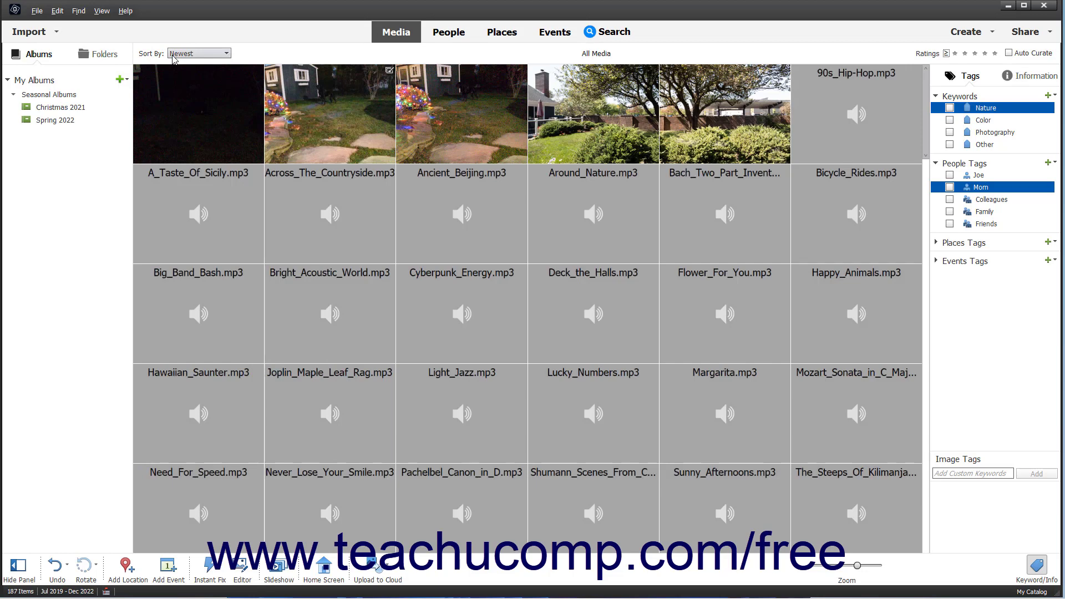
left_click(80, 12)
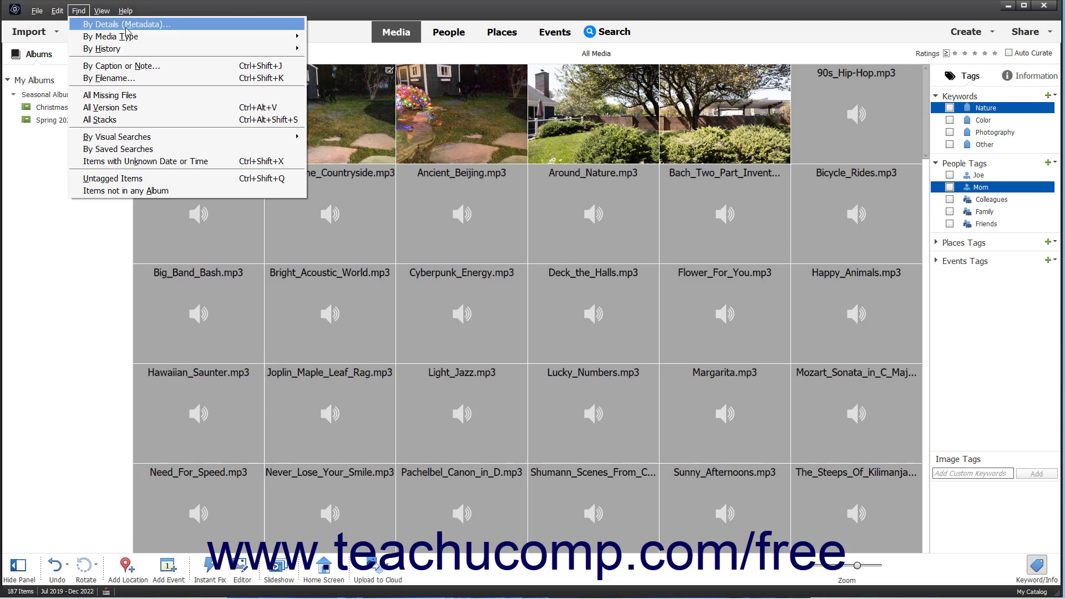
mouse_move(244, 37)
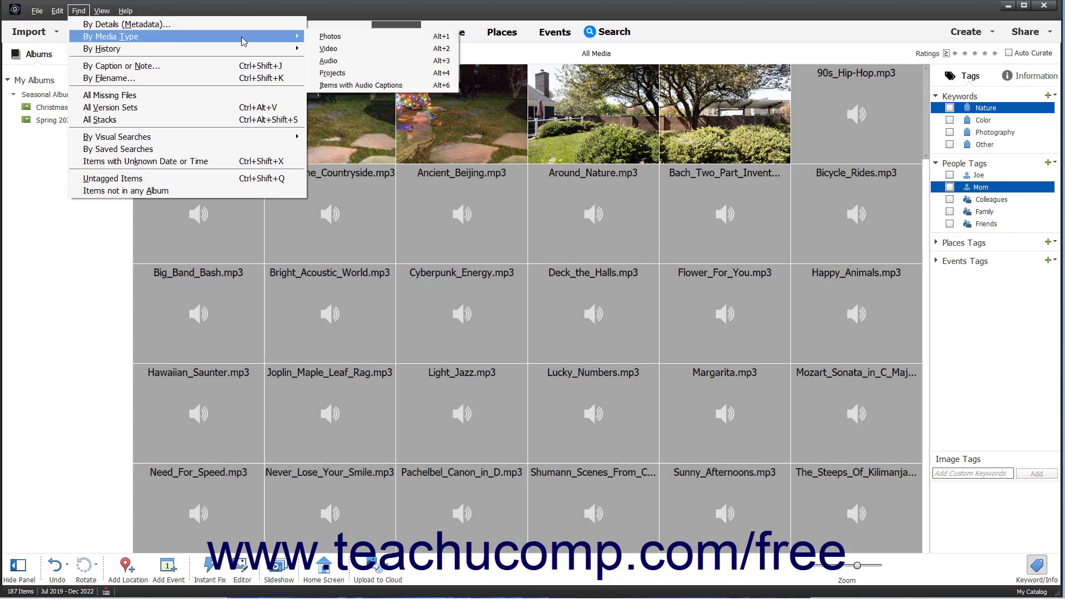
left_click(343, 38)
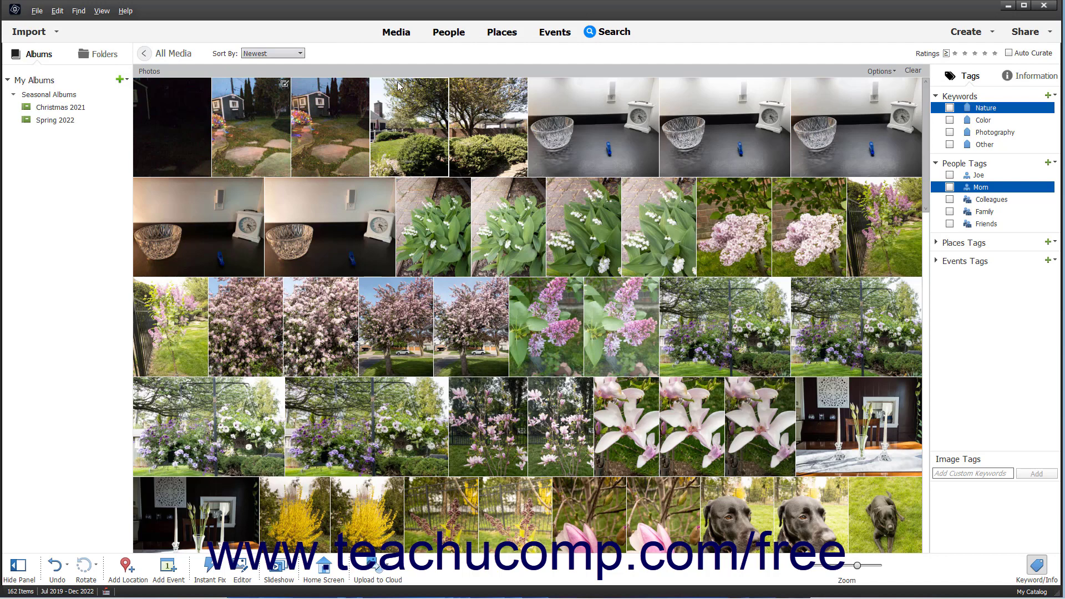
scroll(398, 86, "down", 5)
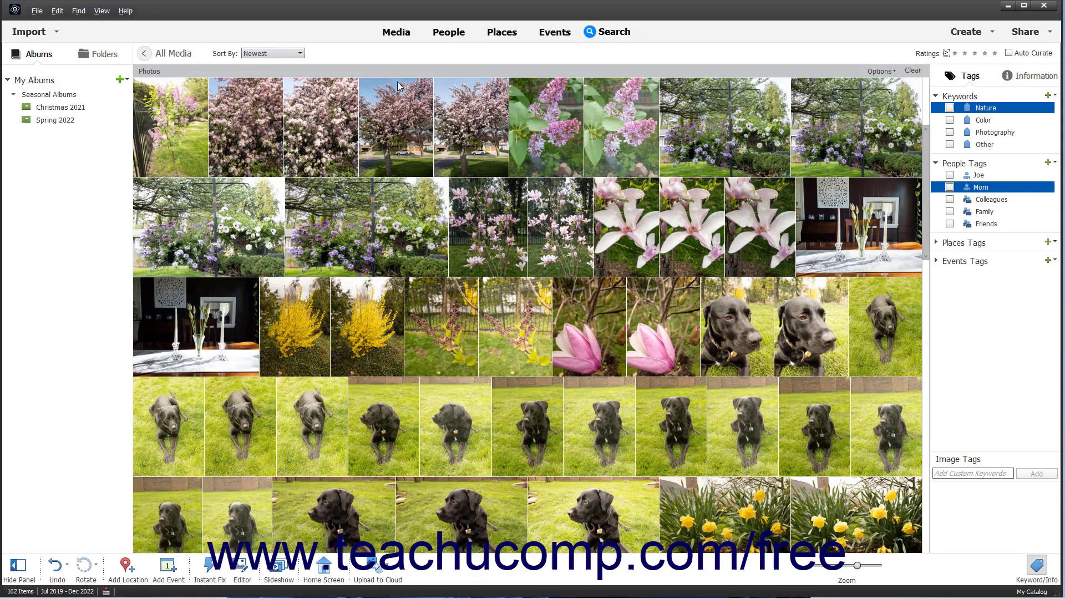
scroll(397, 86, "up", 5)
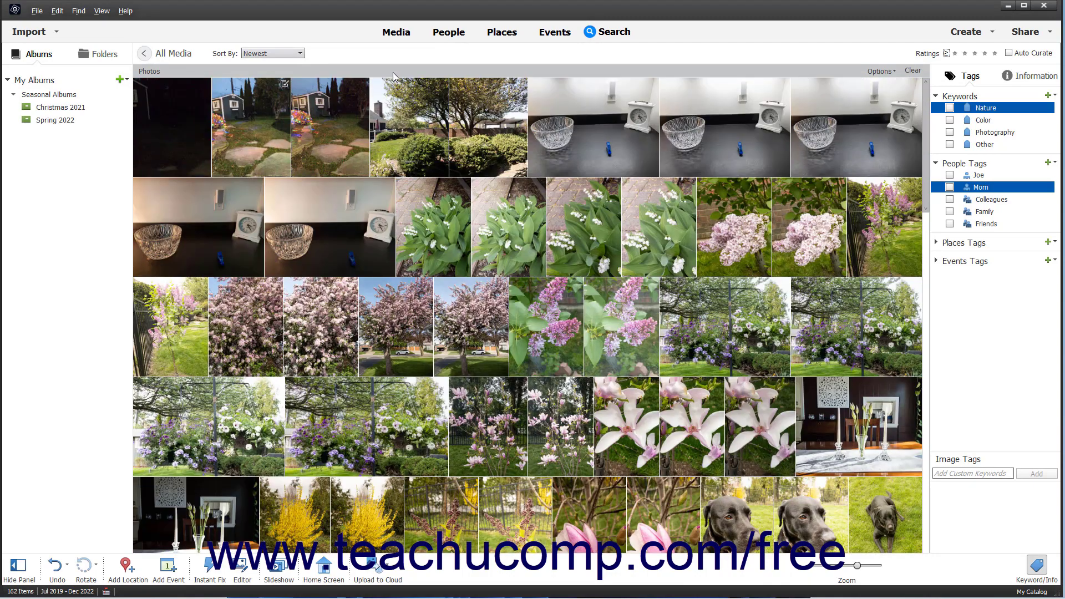
left_click(185, 55)
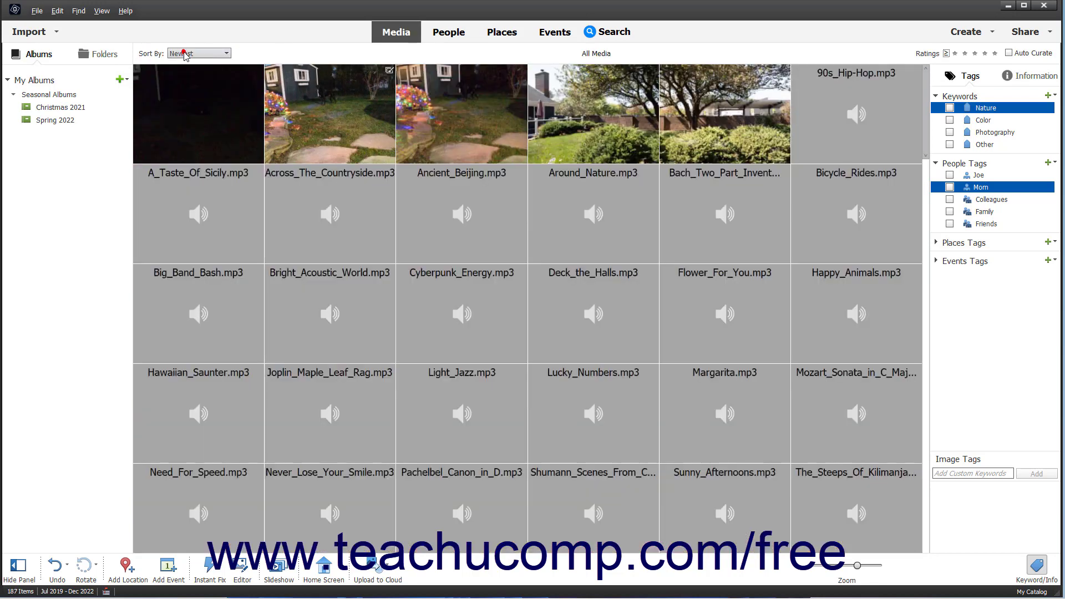
Step: Check the Find menu's visual search options, then dismiss them without searching
left_click(84, 15)
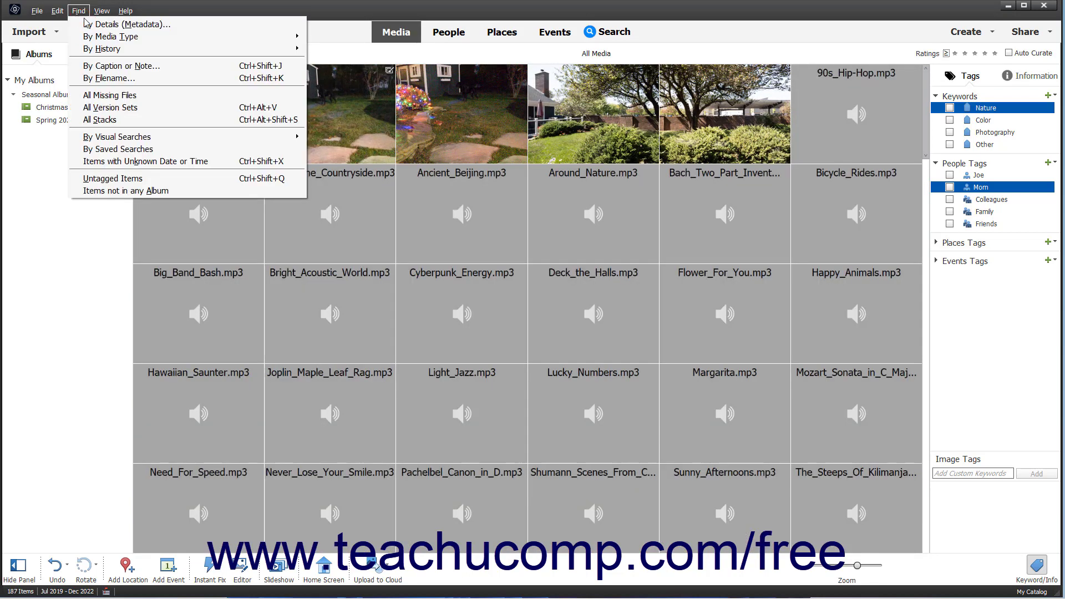
mouse_move(136, 142)
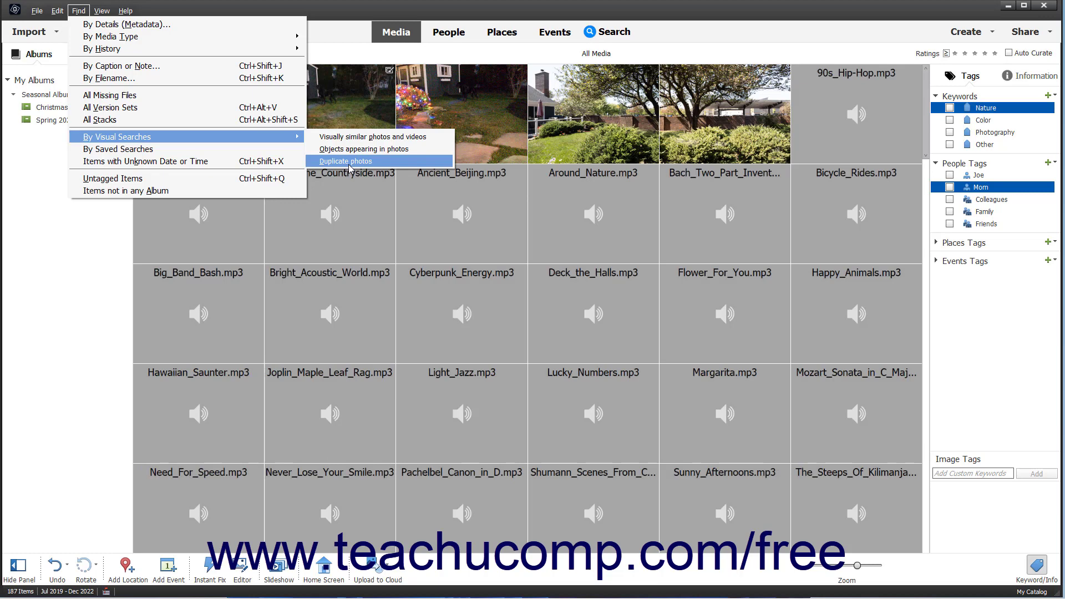
left_click(323, 57)
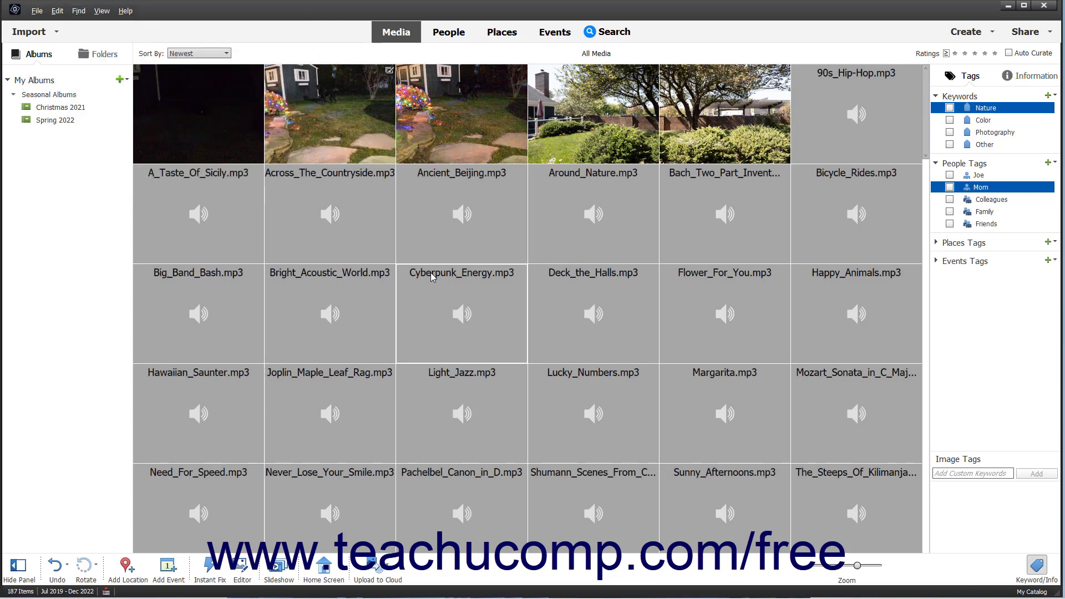
Step: Select the first bowl-and-clock photo and start a Visual Search for objects in it
scroll(434, 276, "down", 3)
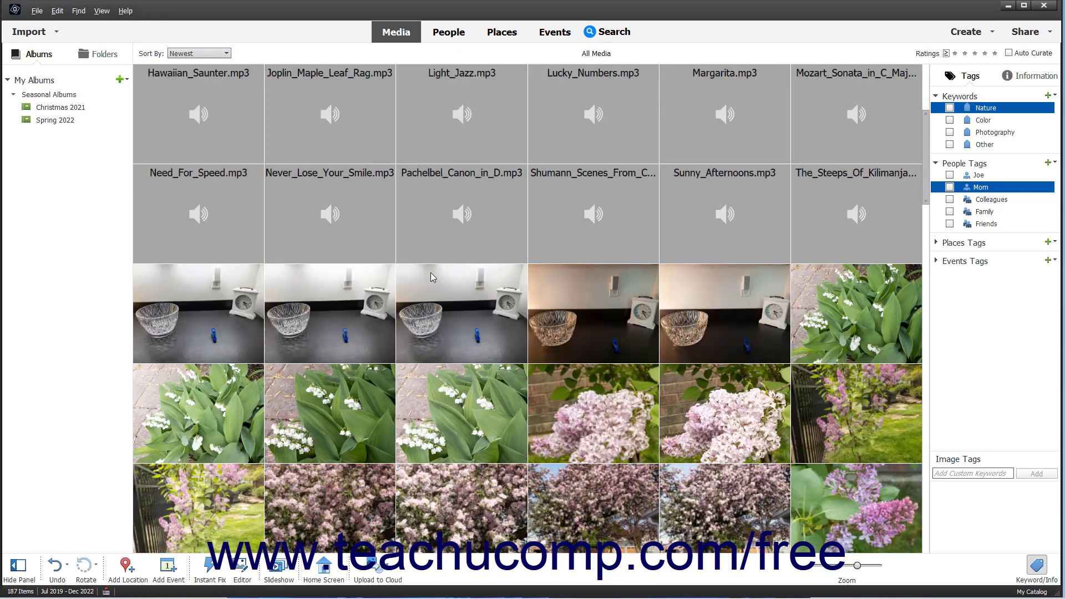
left_click(235, 315)
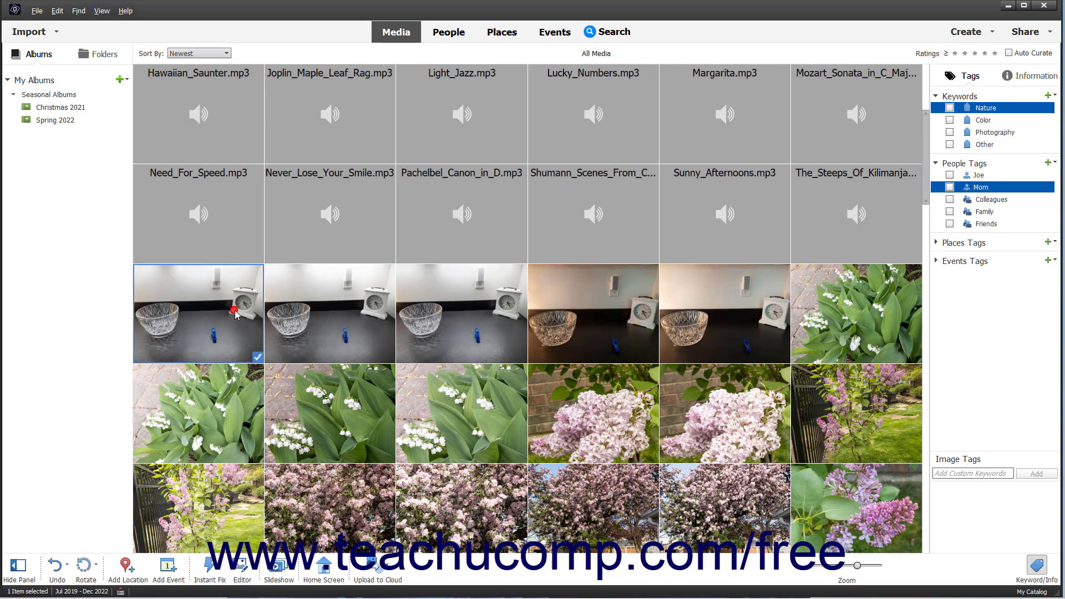
left_click(81, 13)
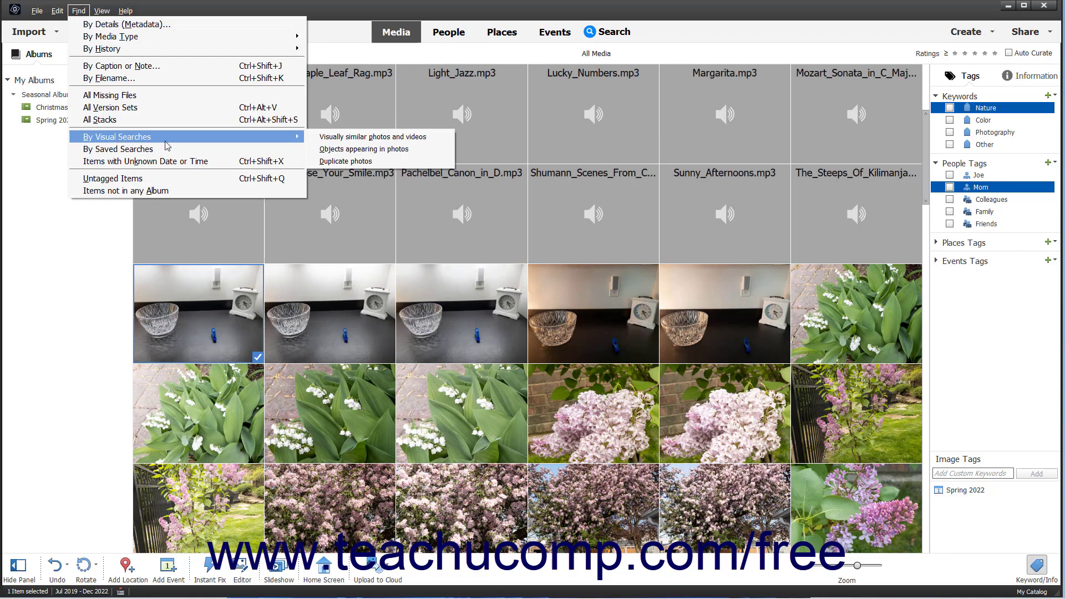
left_click(331, 150)
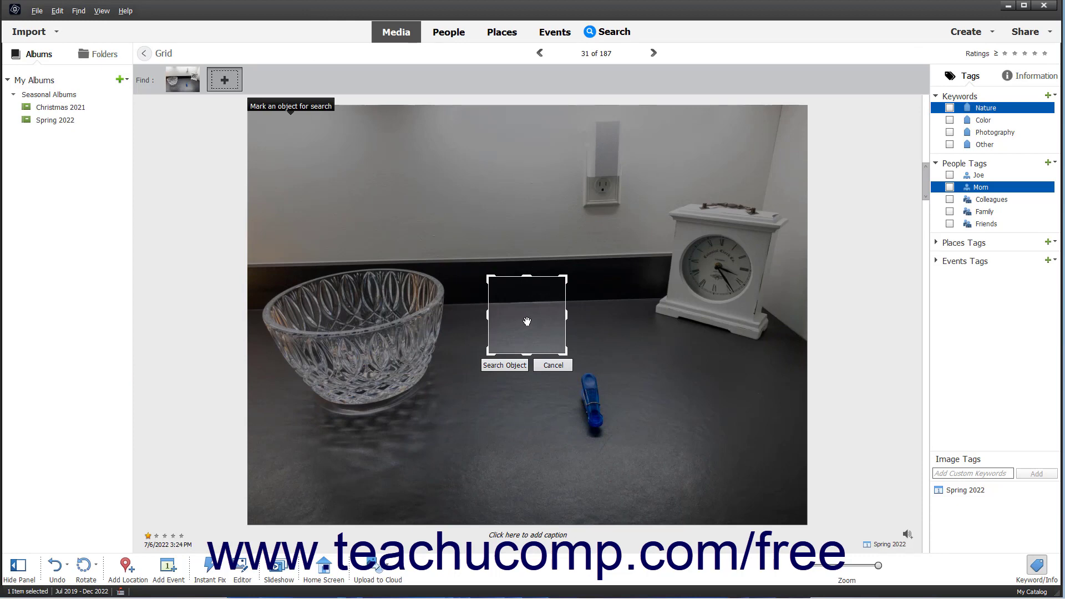
Step: Frame the crystal bowl with the search box and search, ranking 162 items by match
left_click_drag(527, 322, 294, 298)
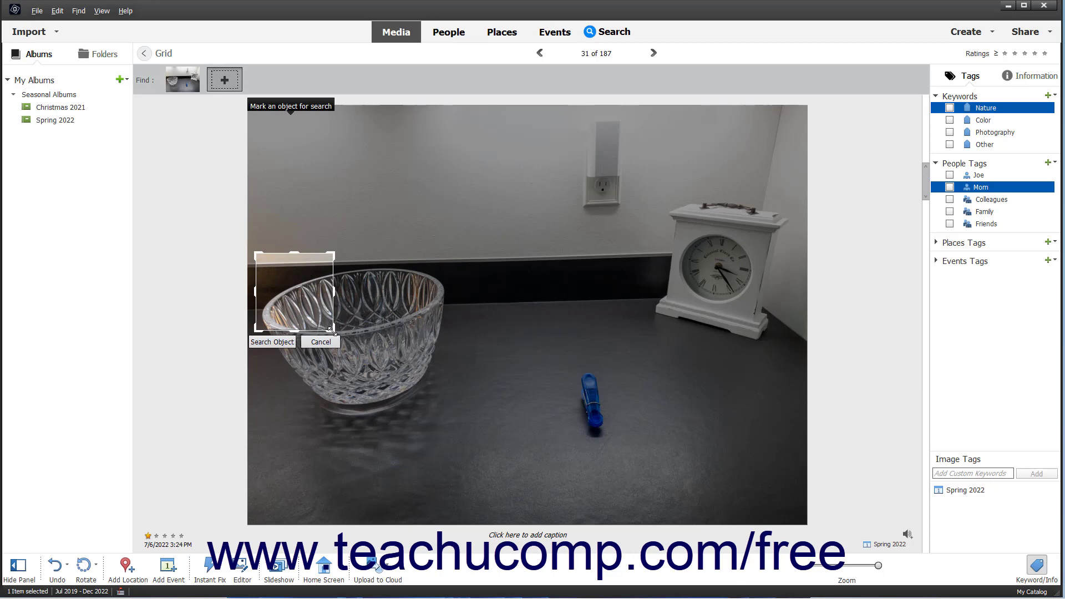
left_click_drag(334, 331, 476, 431)
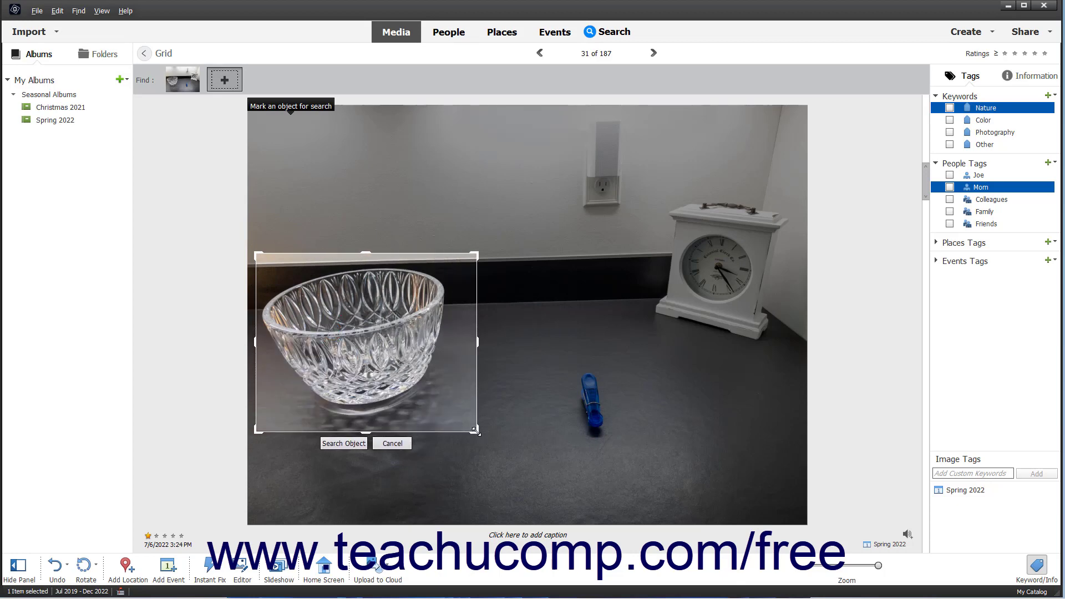
left_click(343, 444)
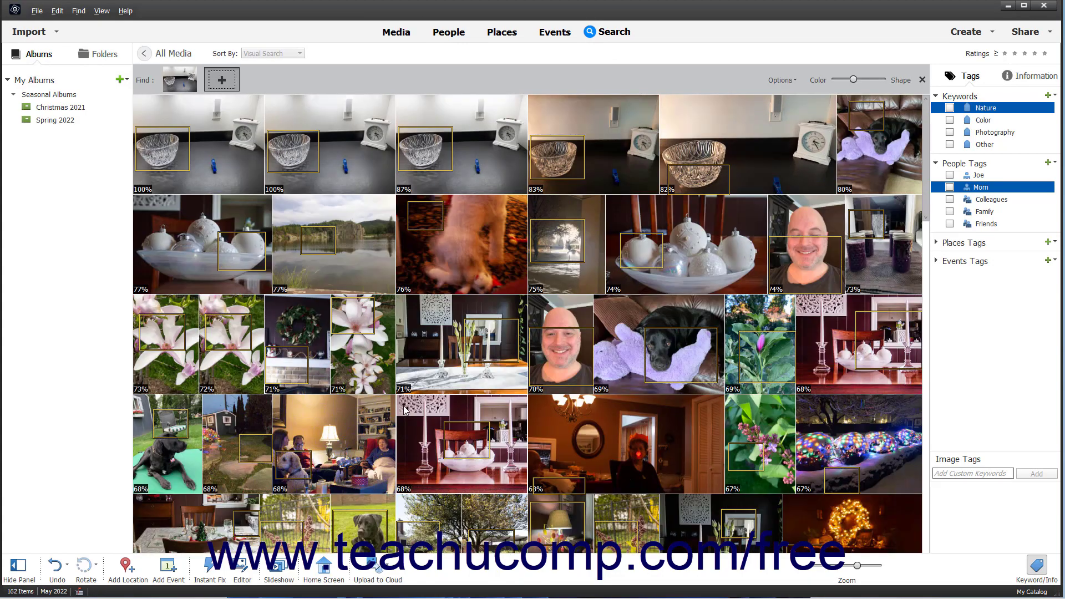